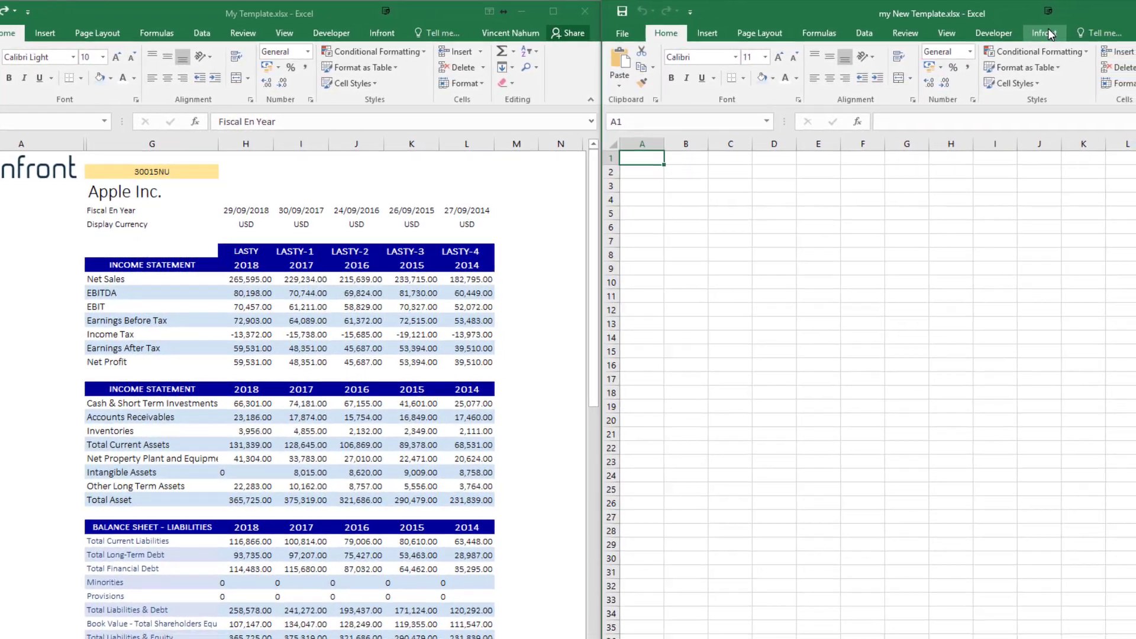
# Start an INFGET function in cell A1 of the new workbook with BP p.l.c. as the company.
pyautogui.click(1090, 33)
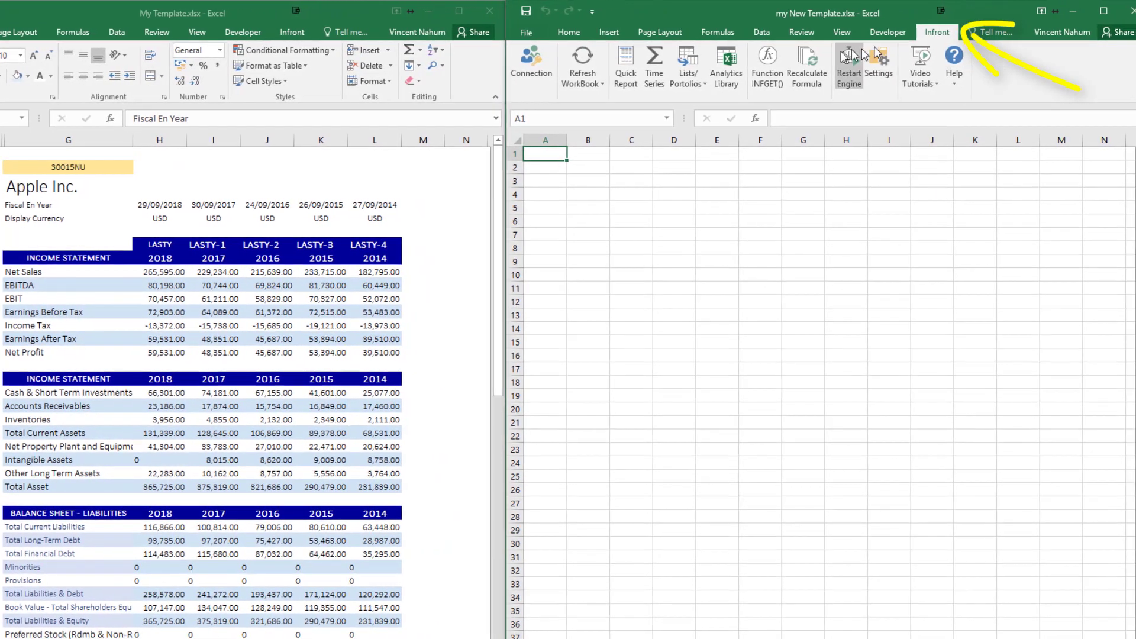
pyautogui.click(783, 69)
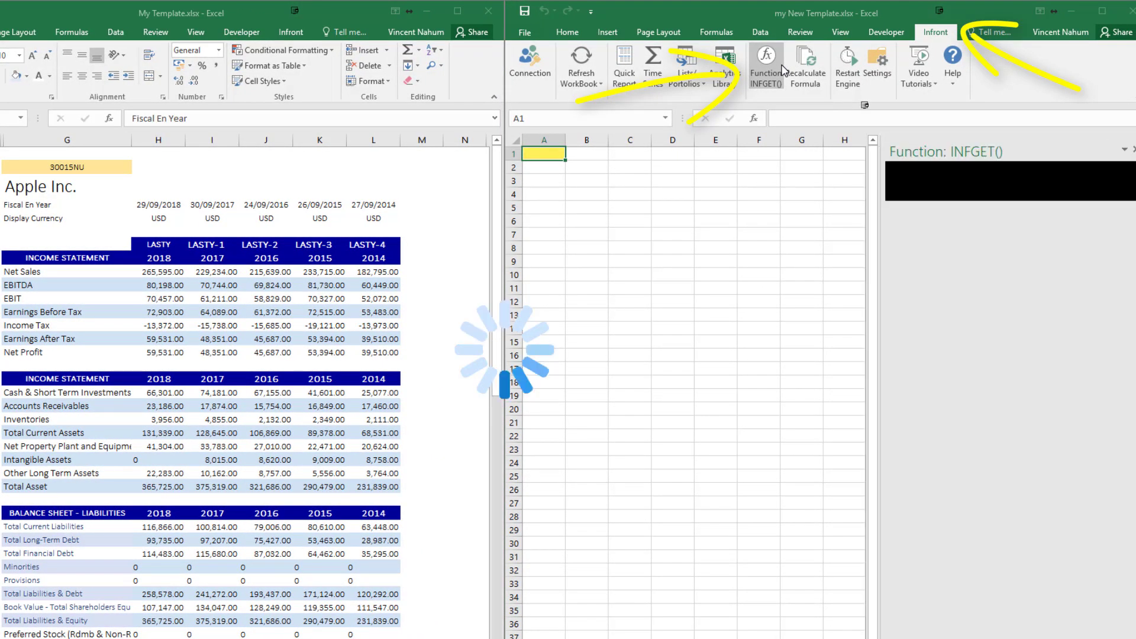
pyautogui.click(921, 216)
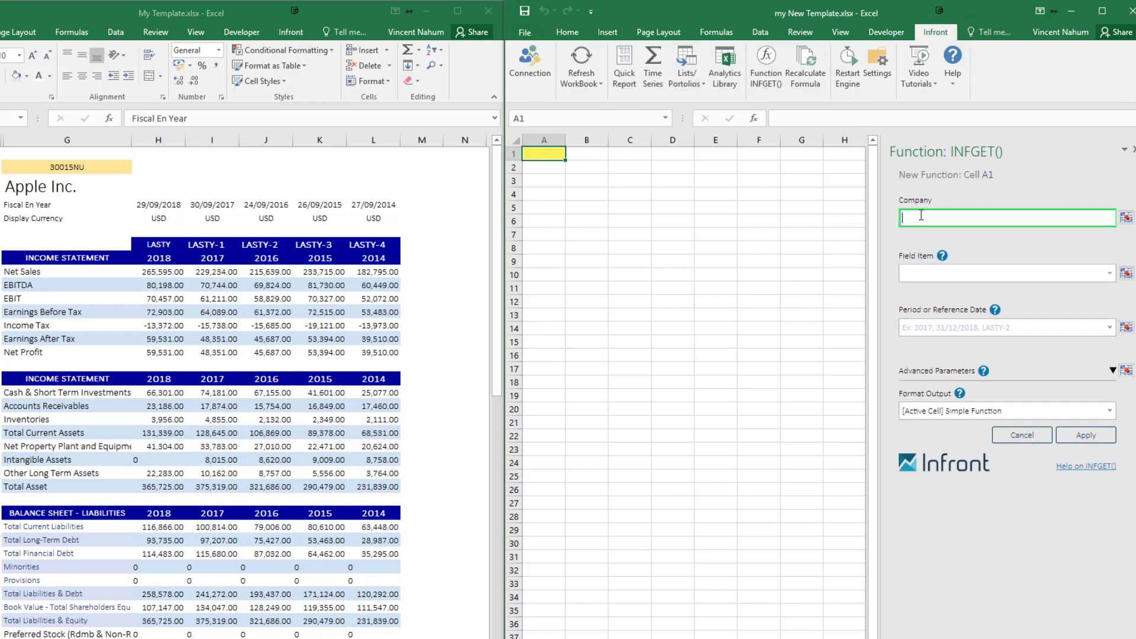
pyautogui.write('bp')
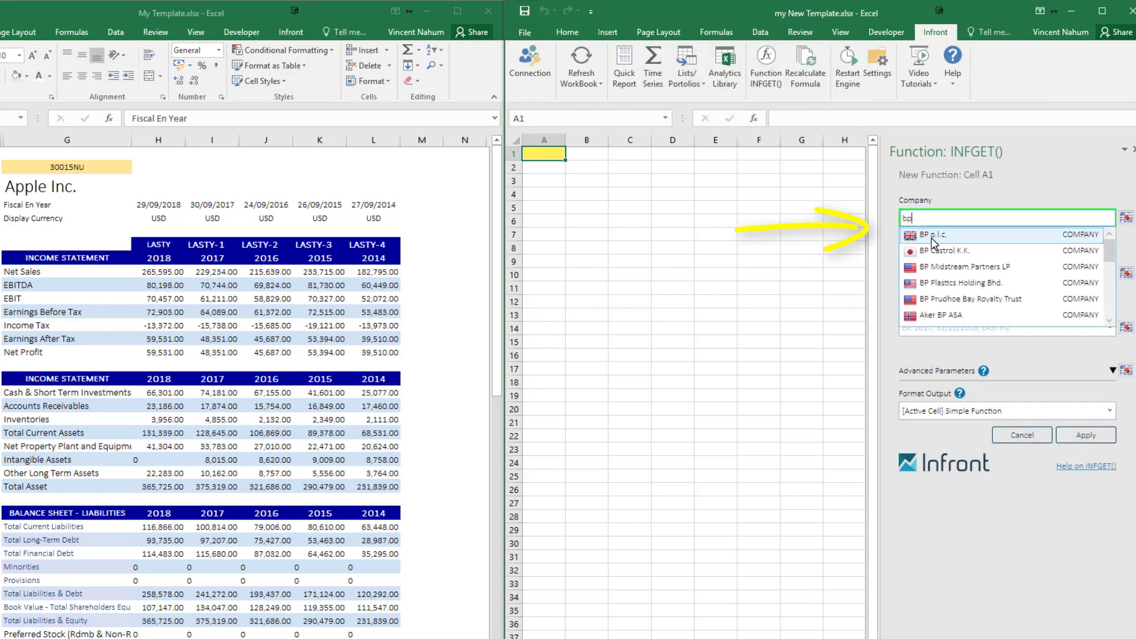
pyautogui.click(933, 239)
pyautogui.press('Tab')
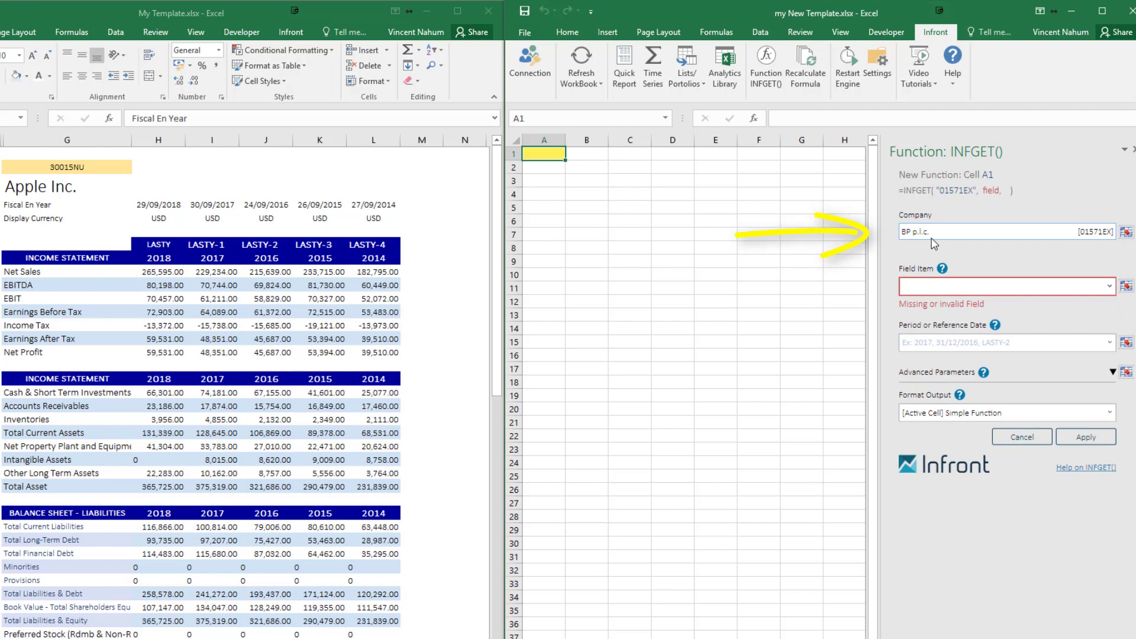
# Choose the Net Sales field for the LASTY period and output it as a full transposed table on a new sheet.
pyautogui.write('Sale')
pyautogui.press('Return')
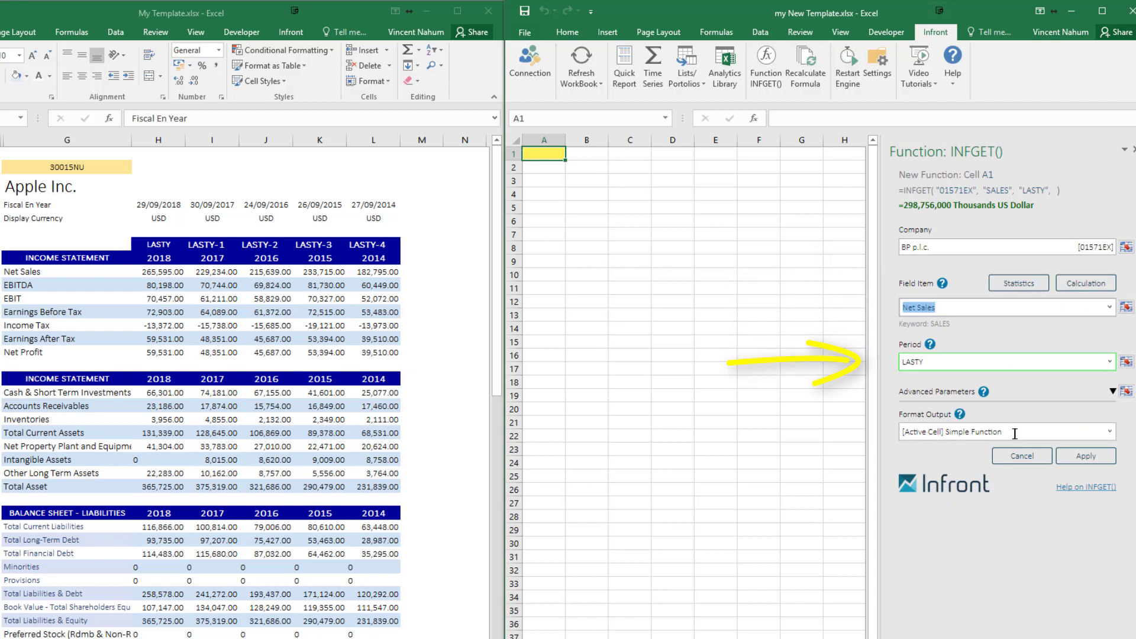
pyautogui.click(1109, 432)
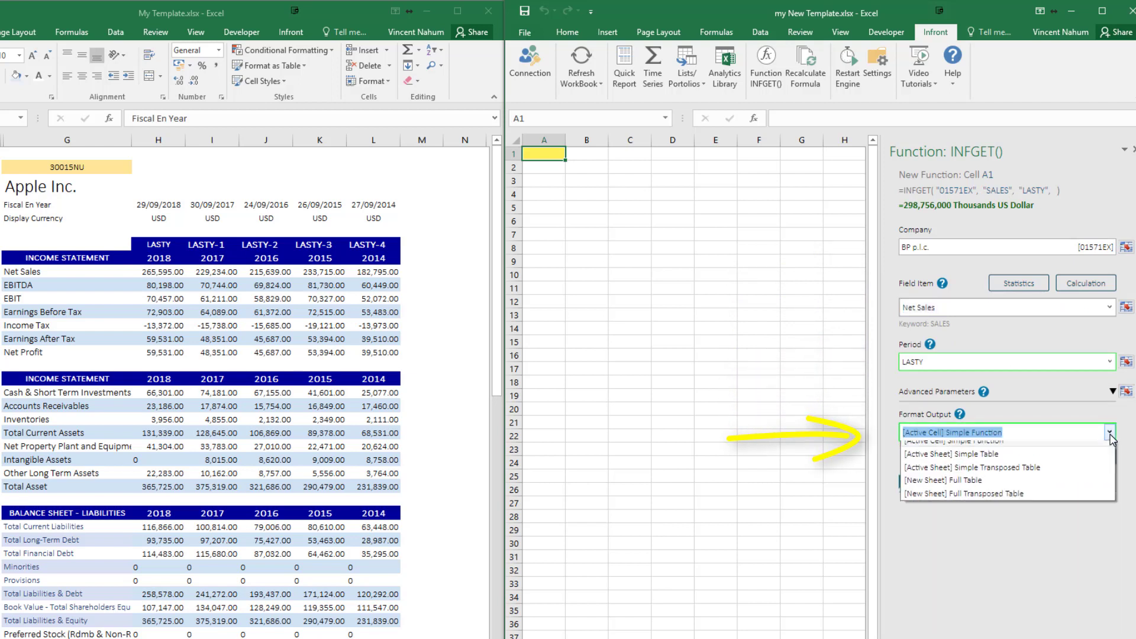
pyautogui.click(1052, 496)
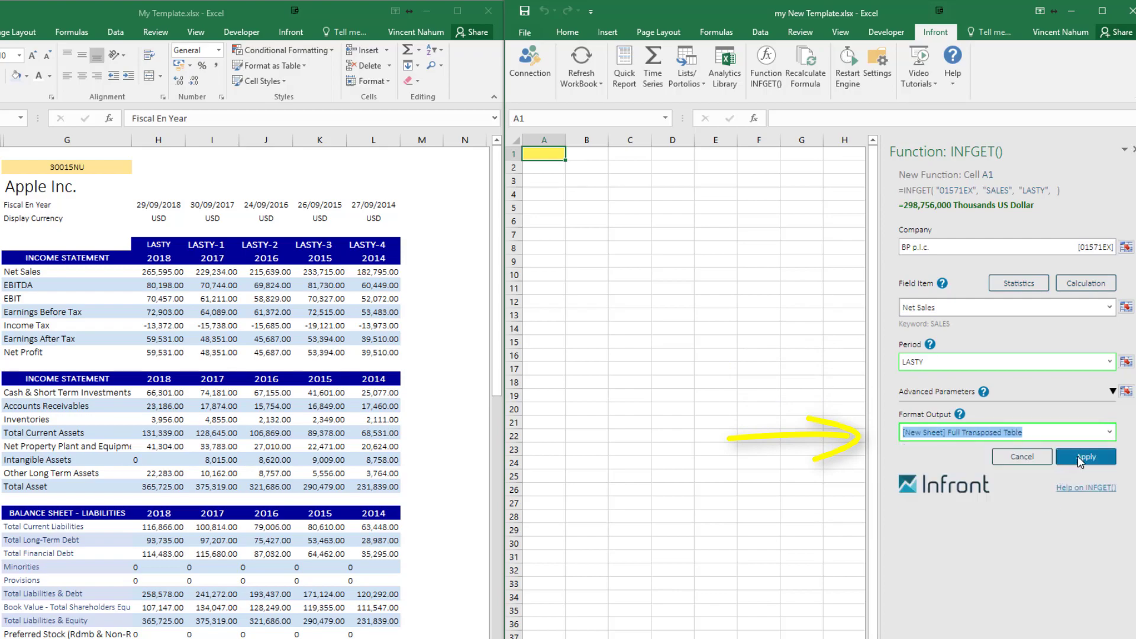
pyautogui.click(1078, 456)
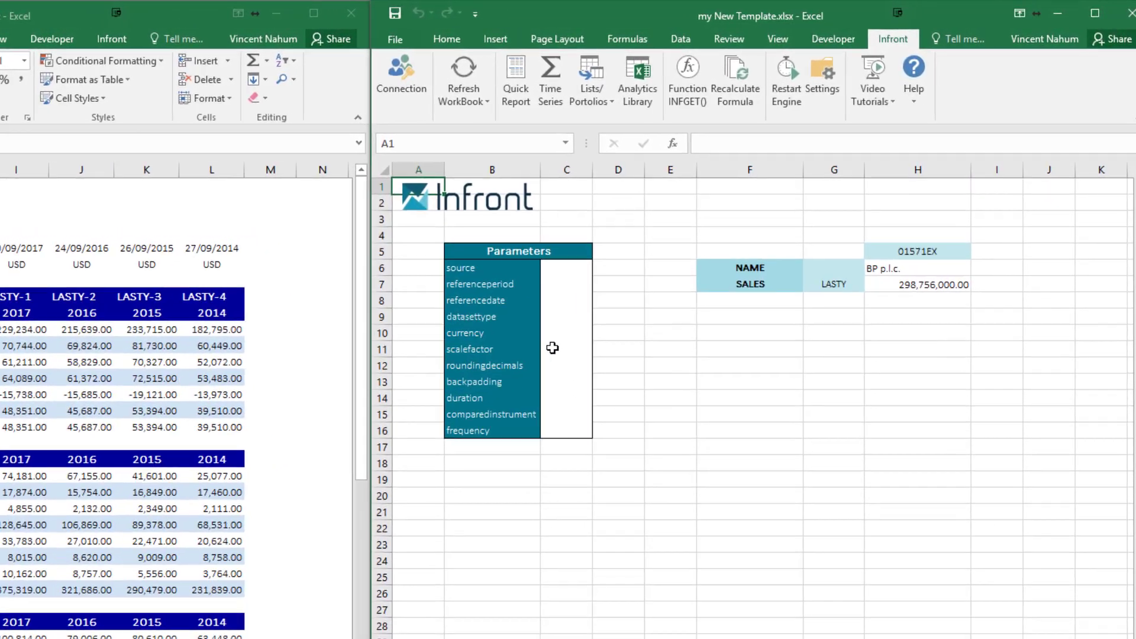
# Set the scalefactor parameter in C11 to M.
pyautogui.click(552, 348)
pyautogui.write('M')
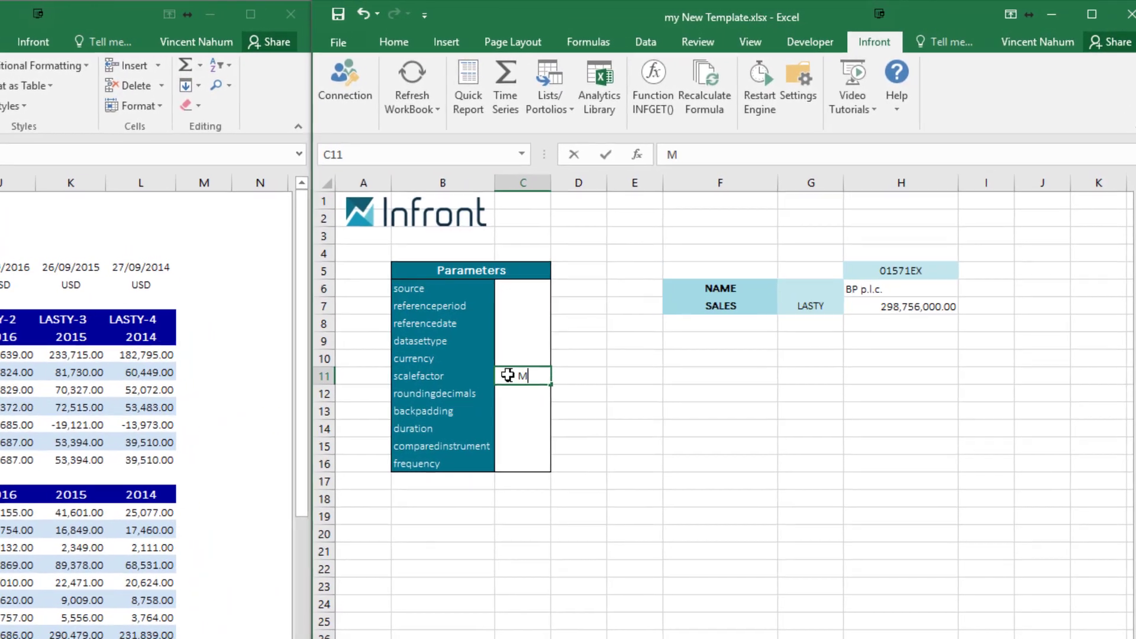
pyautogui.press('Return')
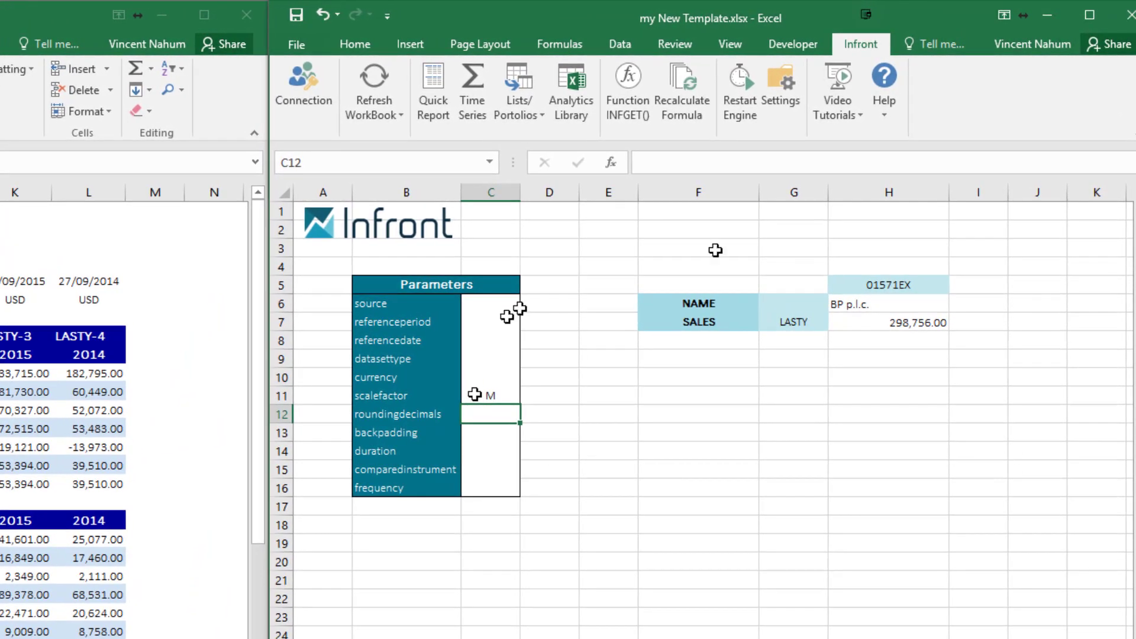
# Rearrange the table headers by moving the company code to G2, the company name formula to G3 and the LASTY period to H5.
pyautogui.click(885, 284)
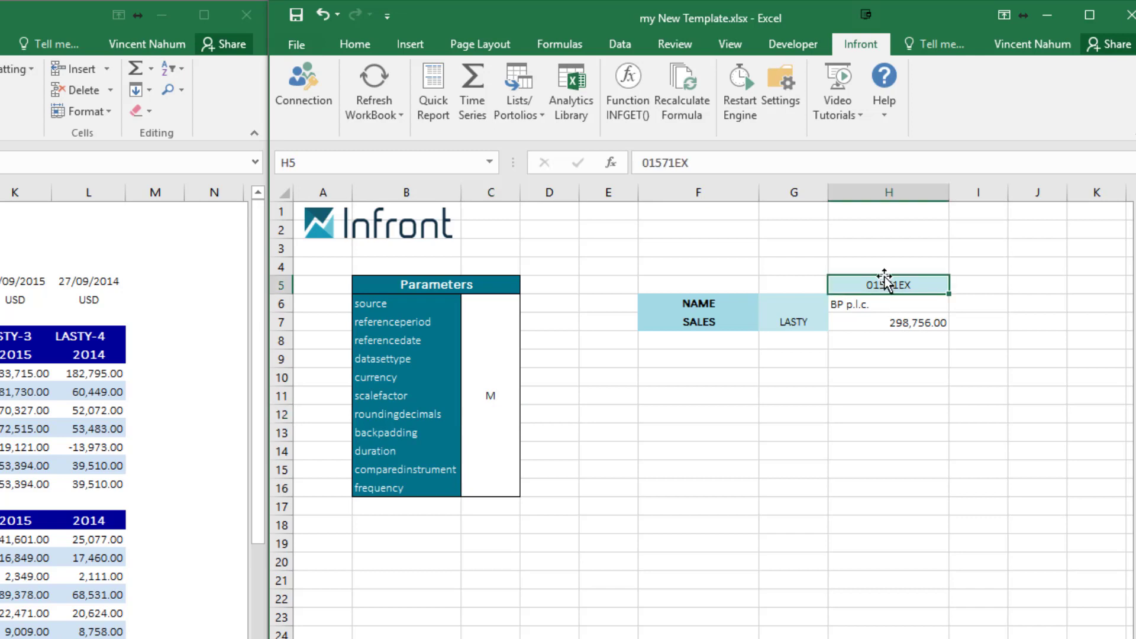
pyautogui.moveTo(882, 276); pyautogui.dragTo(807, 228)
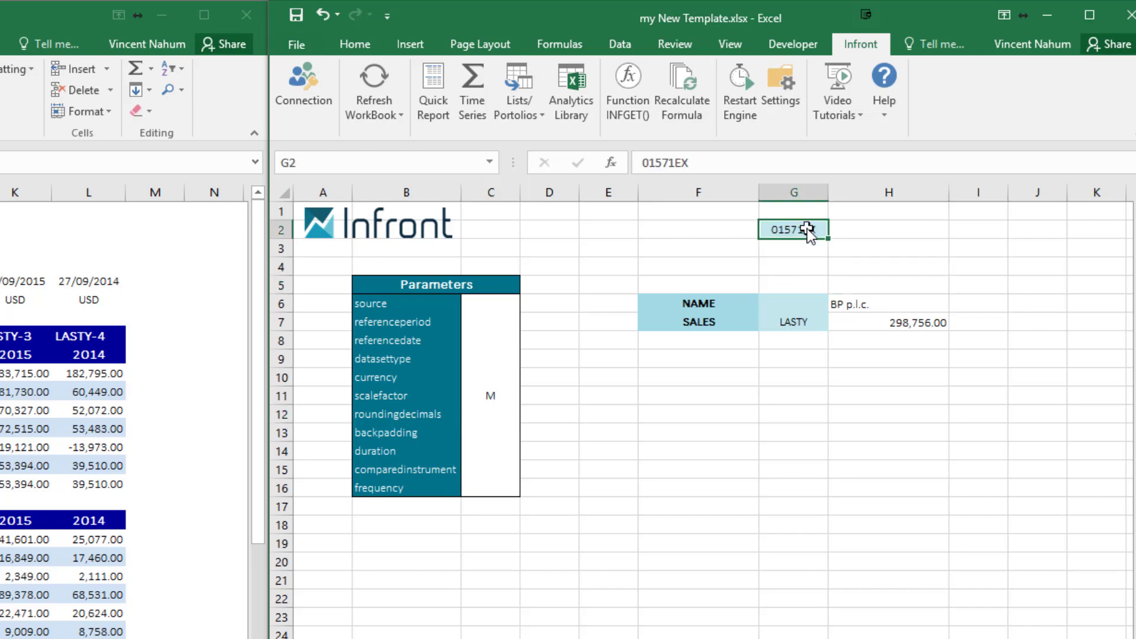
pyautogui.click(862, 307)
pyautogui.moveTo(862, 299); pyautogui.dragTo(803, 248)
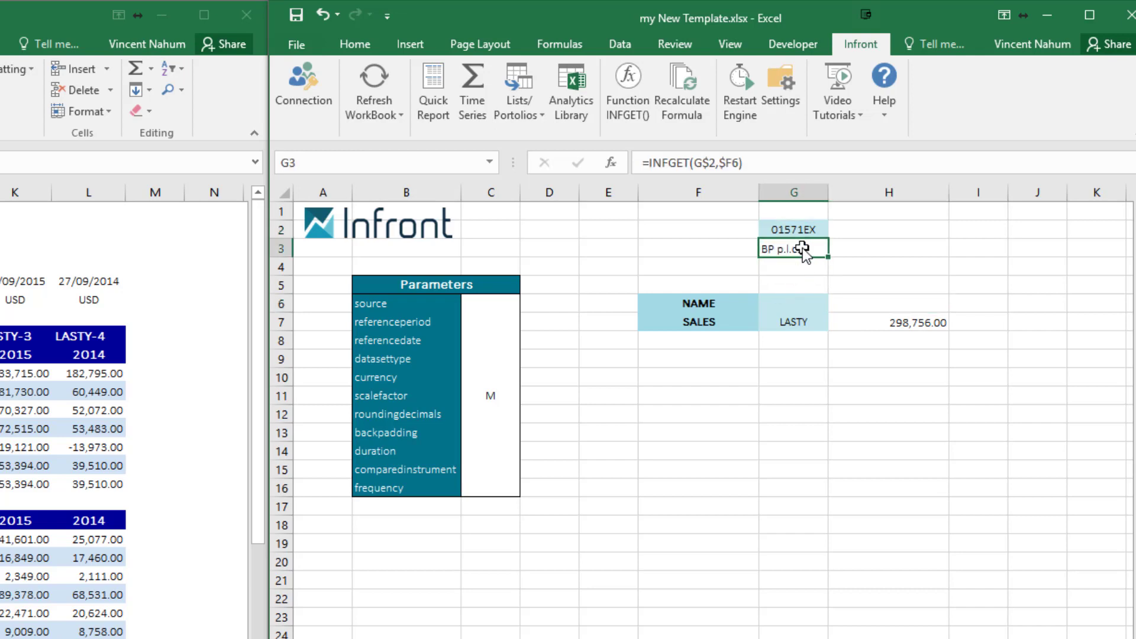
pyautogui.click(799, 320)
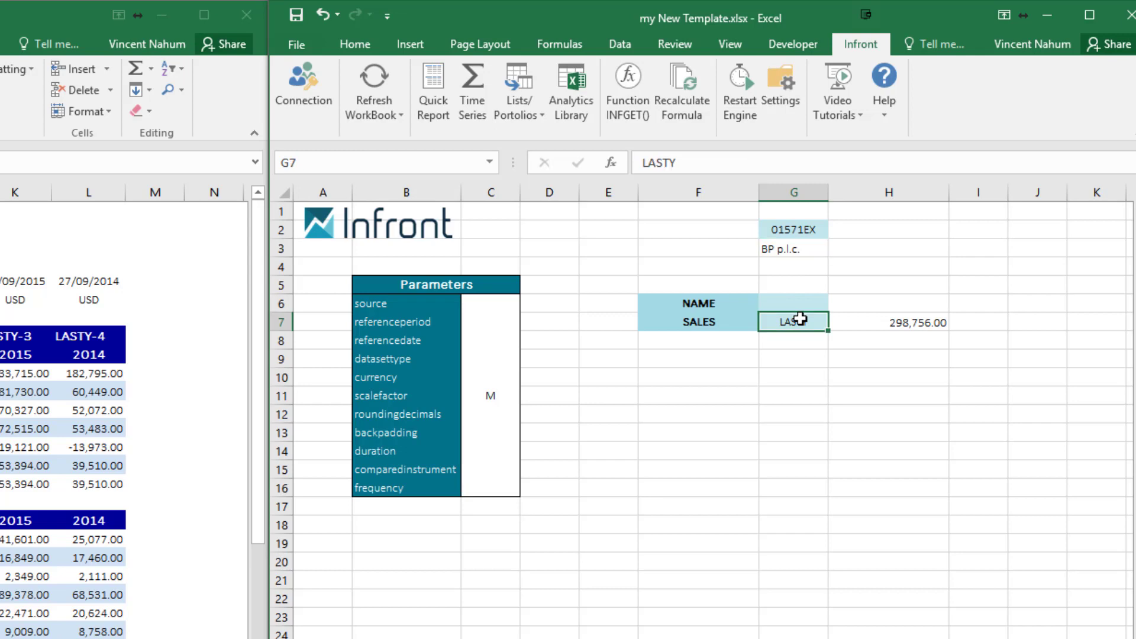
pyautogui.moveTo(797, 318); pyautogui.dragTo(850, 287)
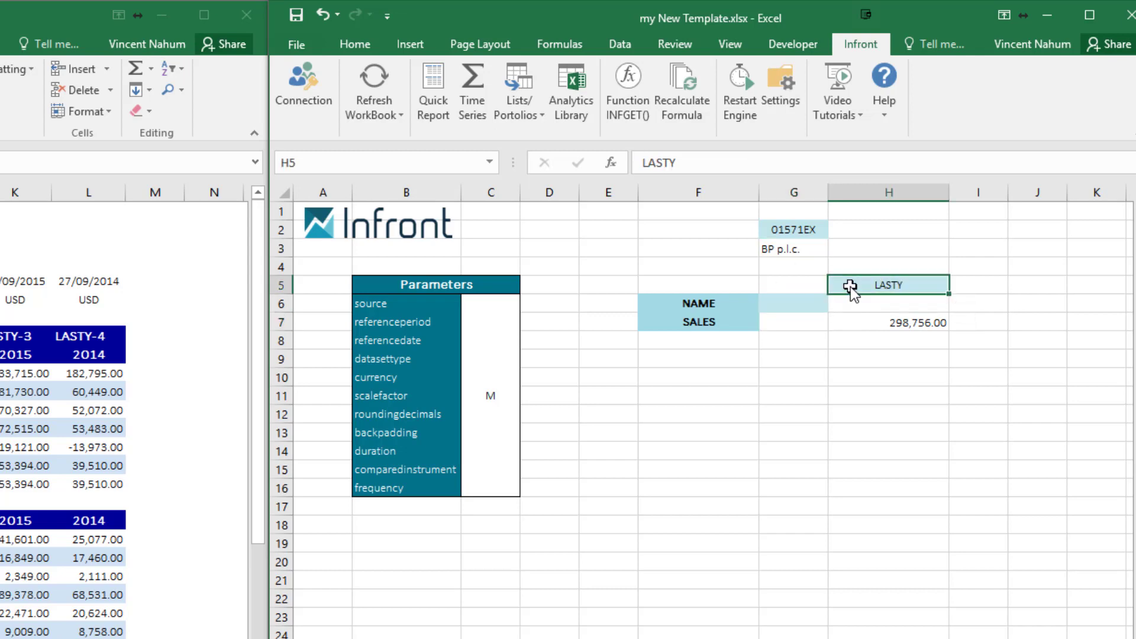
# Correct the cell anchoring in the H7 sales formula so it reads =INFGET($G$2,$F7,H$5,$B$6:$C$16).
pyautogui.click(876, 319)
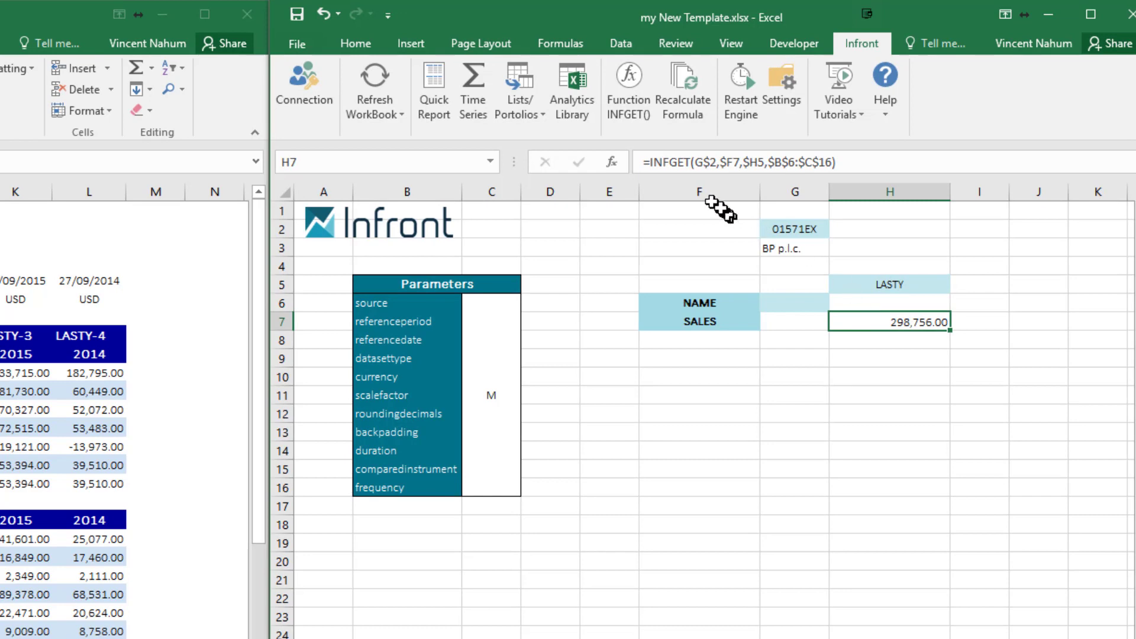
pyautogui.click(698, 171)
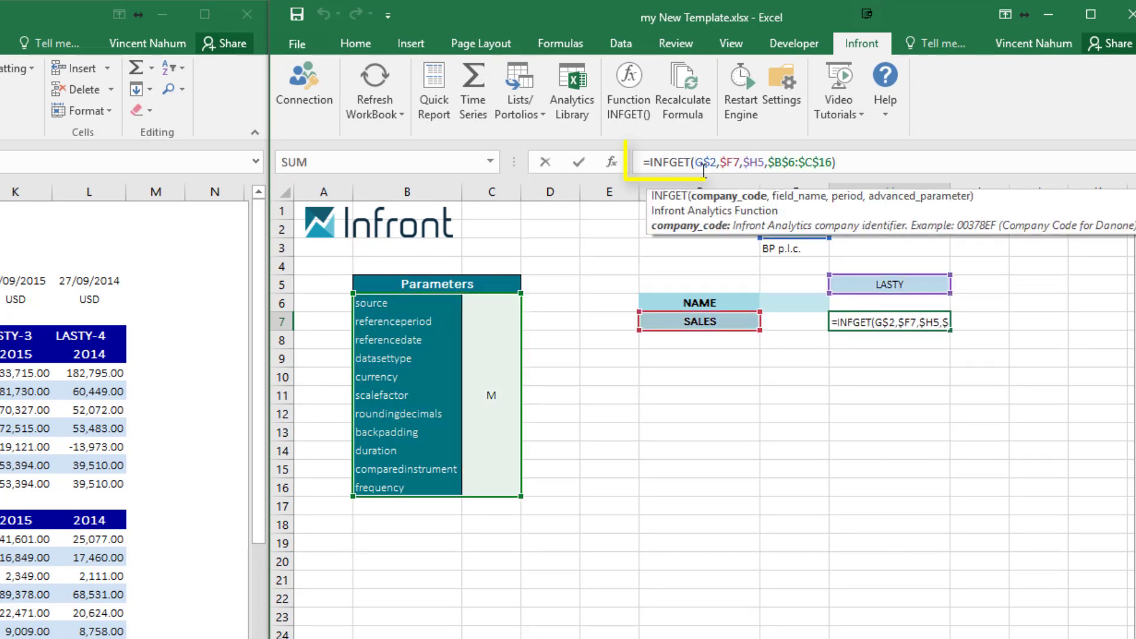
pyautogui.write('$')
pyautogui.click(755, 167)
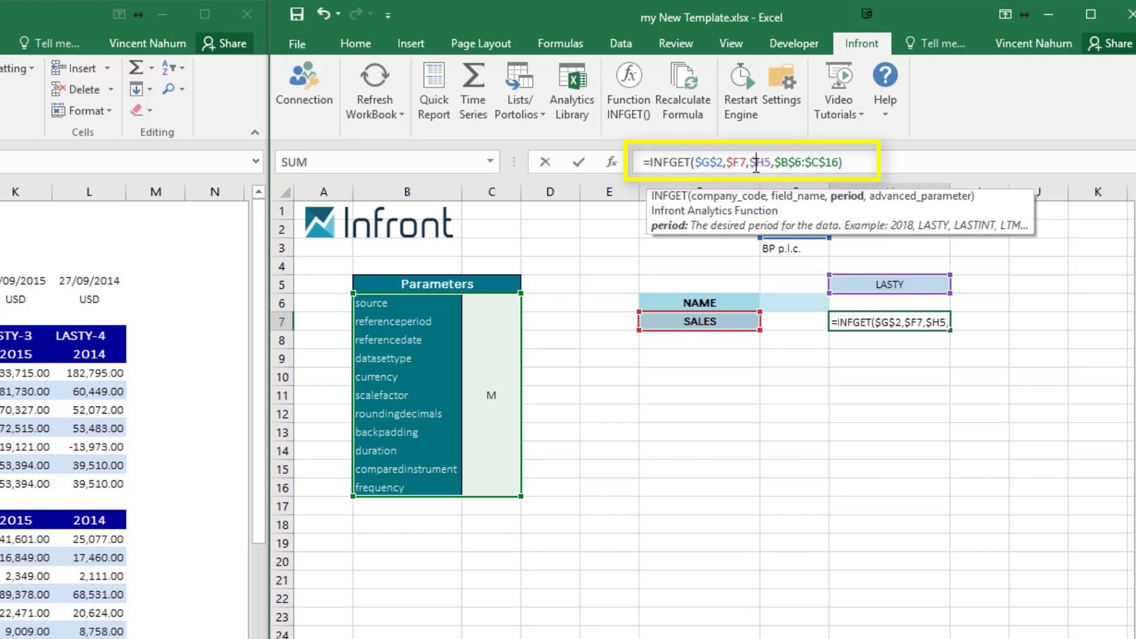
pyautogui.press('BackSpace')
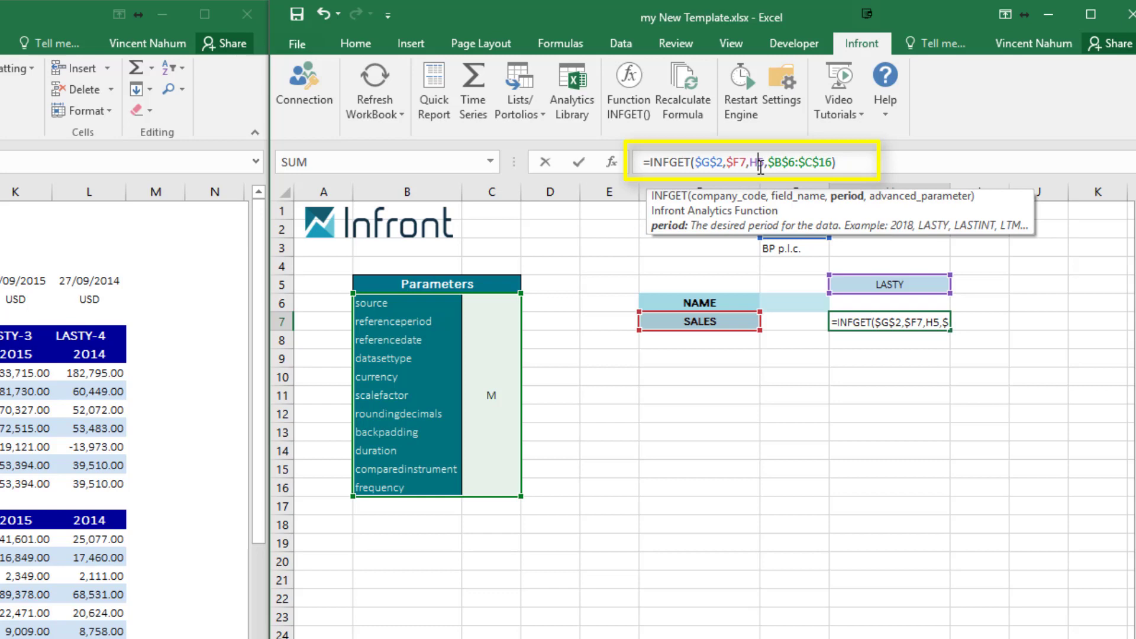
pyautogui.write('^$')
pyautogui.press('BackSpace')
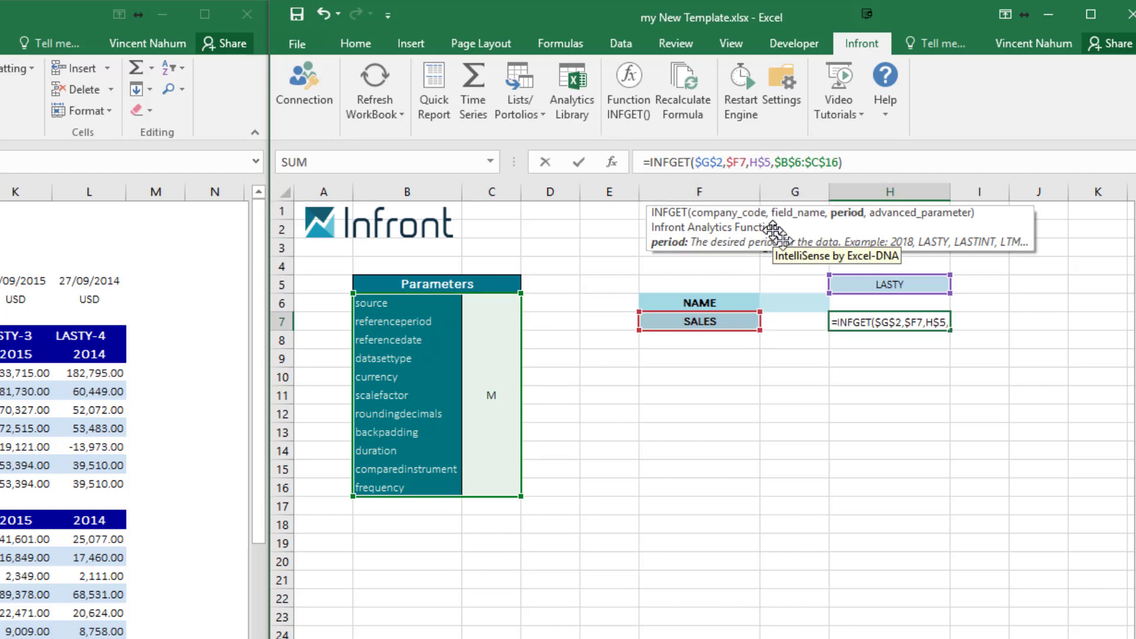
pyautogui.press('Return')
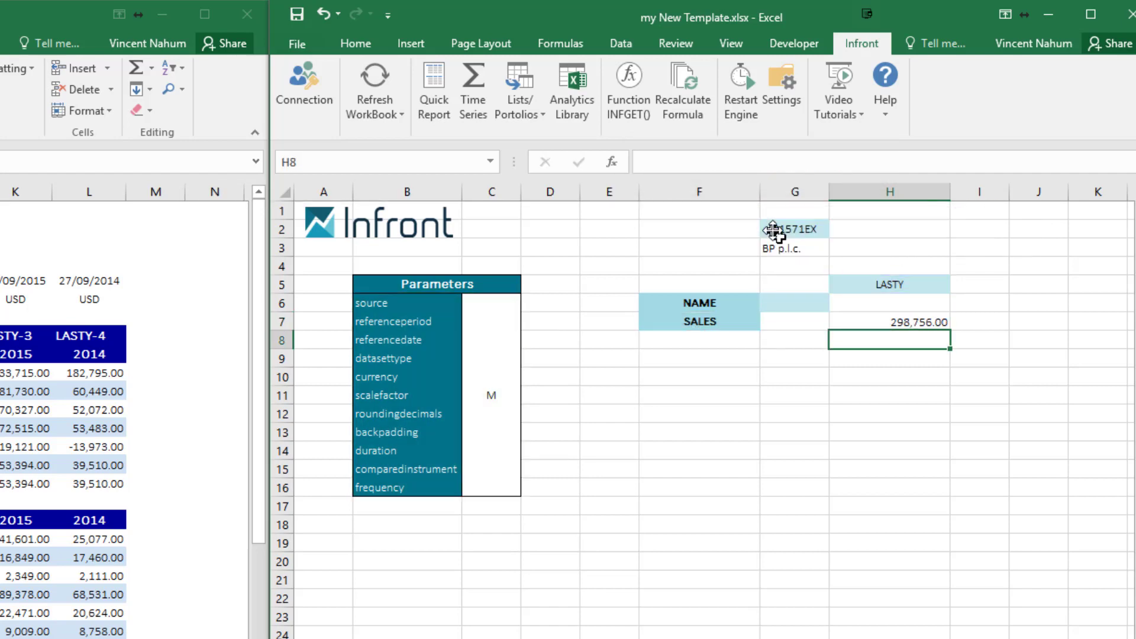
# Extend the period headers across I5:L5 as LASTY-1 through LASTY-4.
pyautogui.click(862, 280)
pyautogui.moveTo(949, 292); pyautogui.dragTo(980, 287)
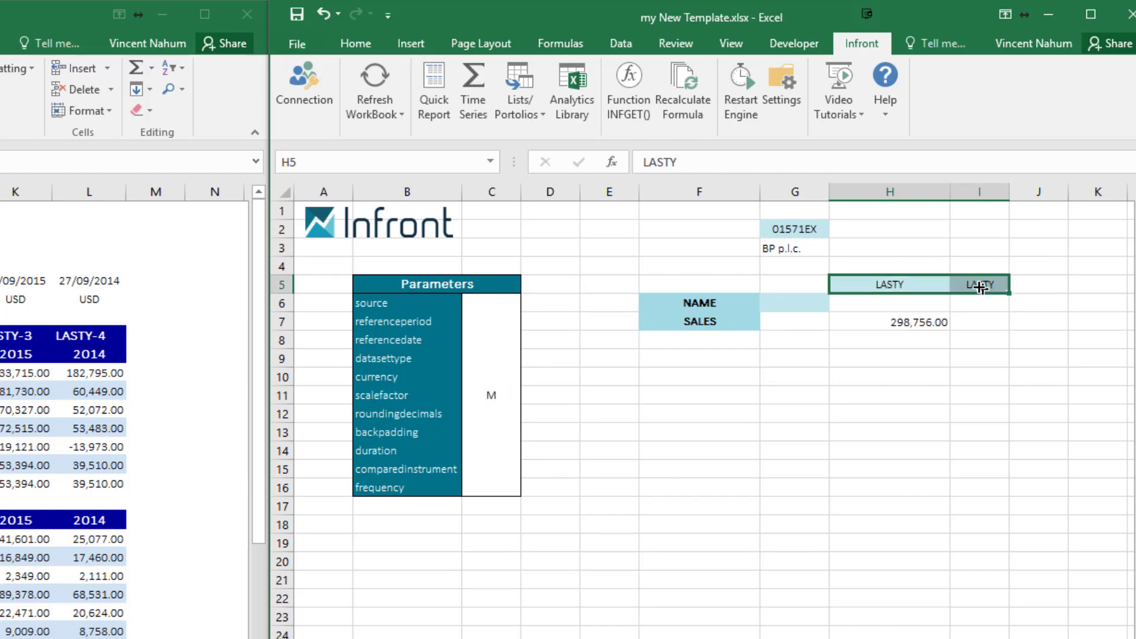
pyautogui.click(980, 287)
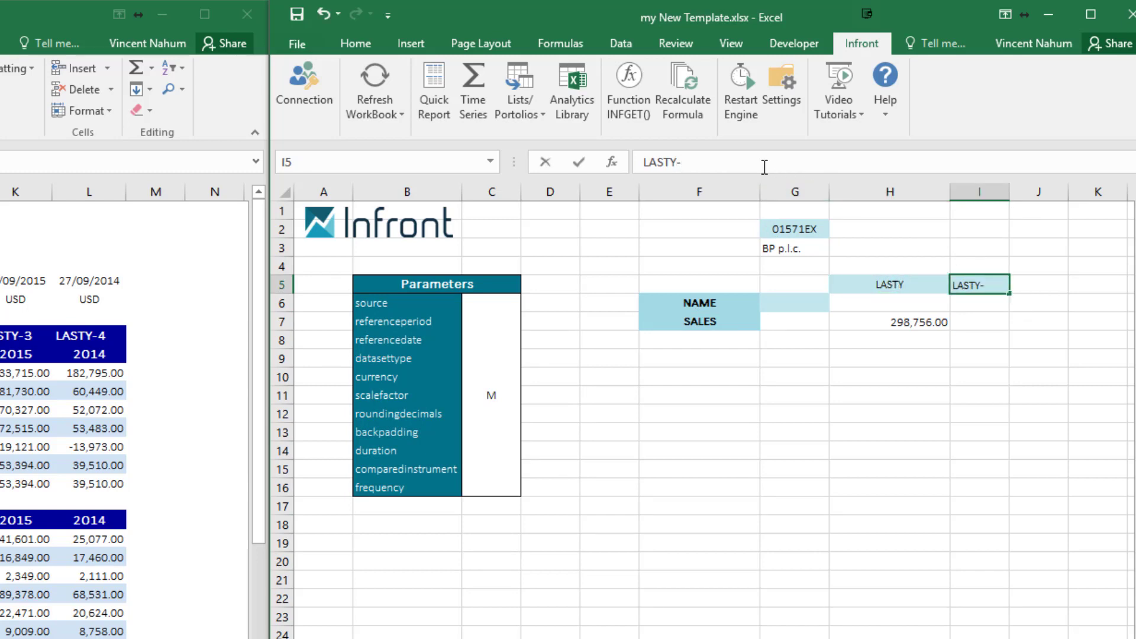
pyautogui.press('Return')
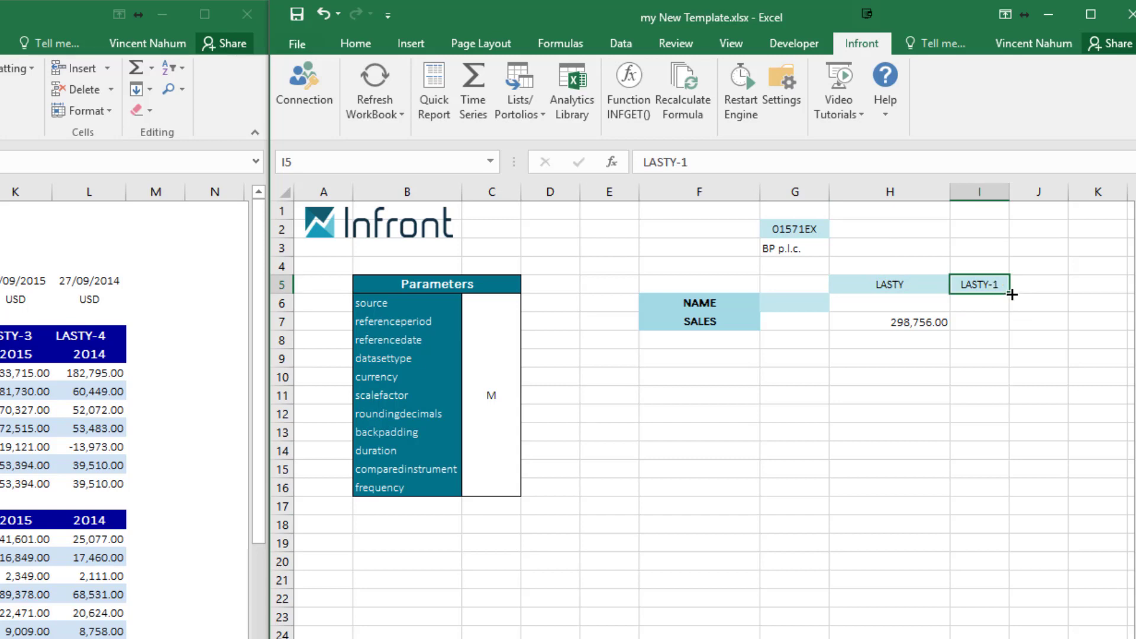
pyautogui.moveTo(1012, 294); pyautogui.dragTo(873, 288)
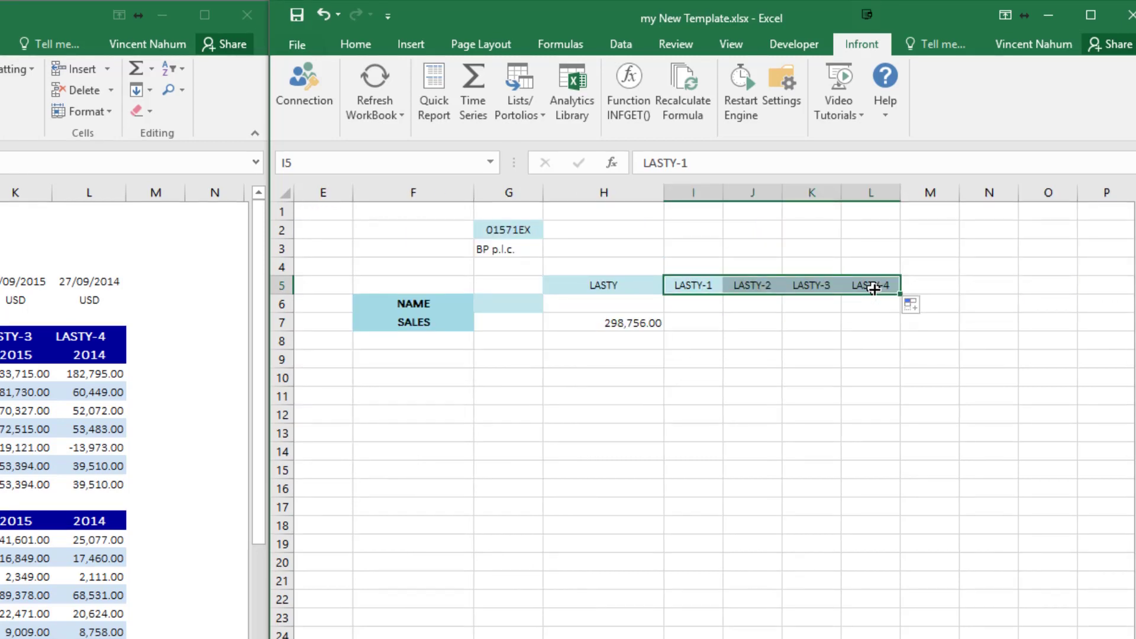
# Fill the sales formula from H7 across to L7 and autofit the widths of columns H to L.
pyautogui.click(653, 324)
pyautogui.moveTo(663, 331); pyautogui.dragTo(887, 325)
pyautogui.moveTo(604, 193); pyautogui.dragTo(881, 193)
pyautogui.doubleClick(901, 192)
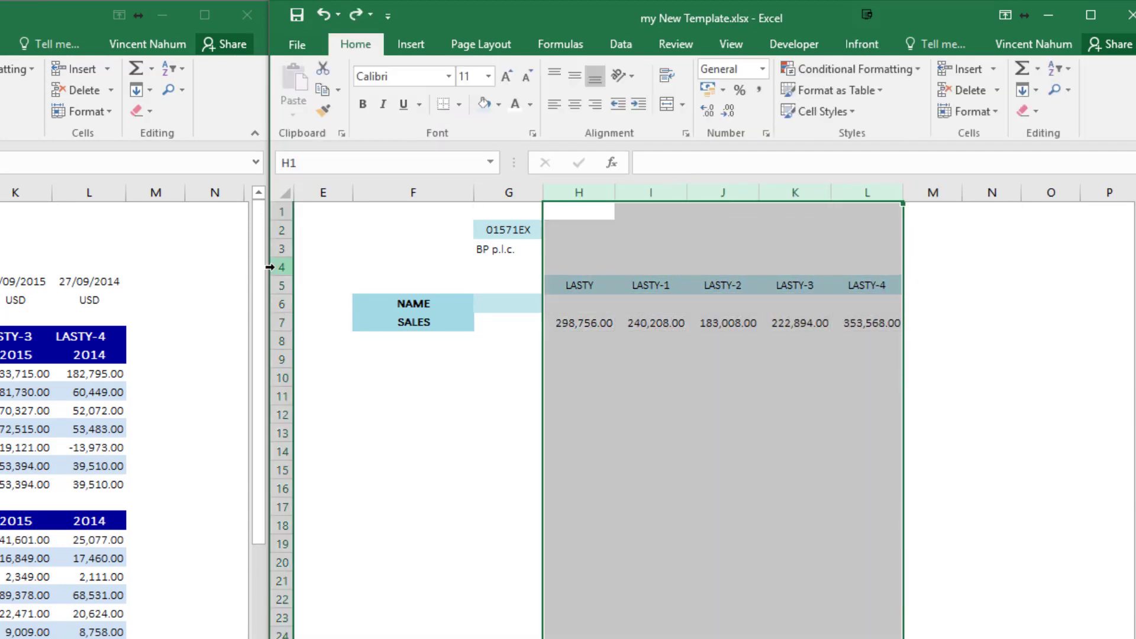
# Insert two blank rows above row 4, between the company name and the period headers.
pyautogui.click(278, 267)
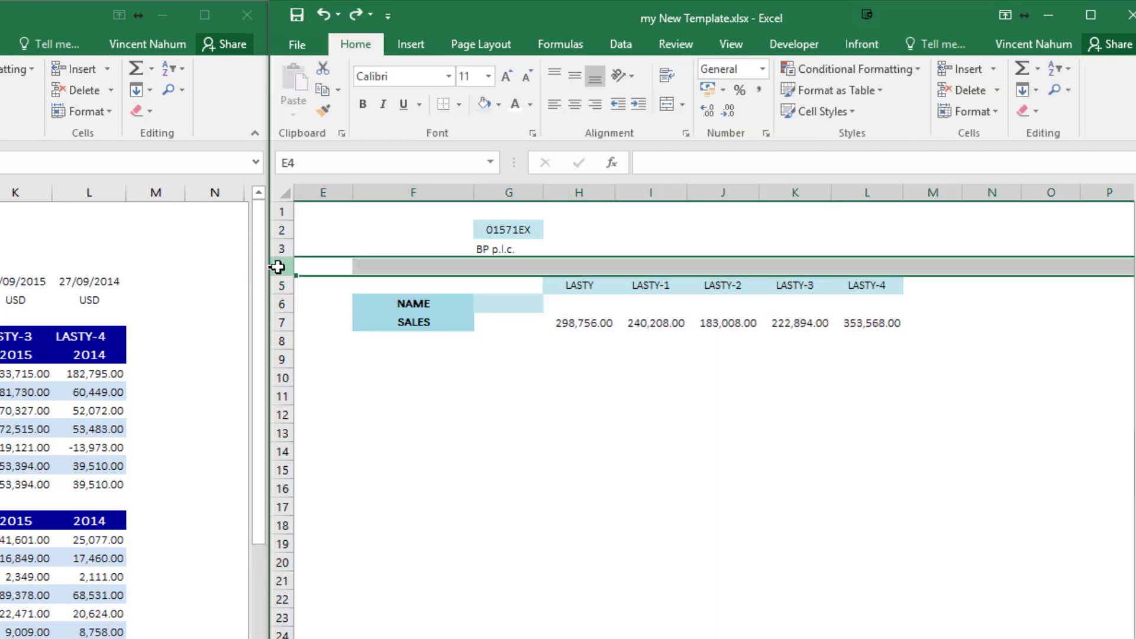
pyautogui.moveTo(277, 266); pyautogui.dragTo(278, 285)
pyautogui.rightClick(282, 266)
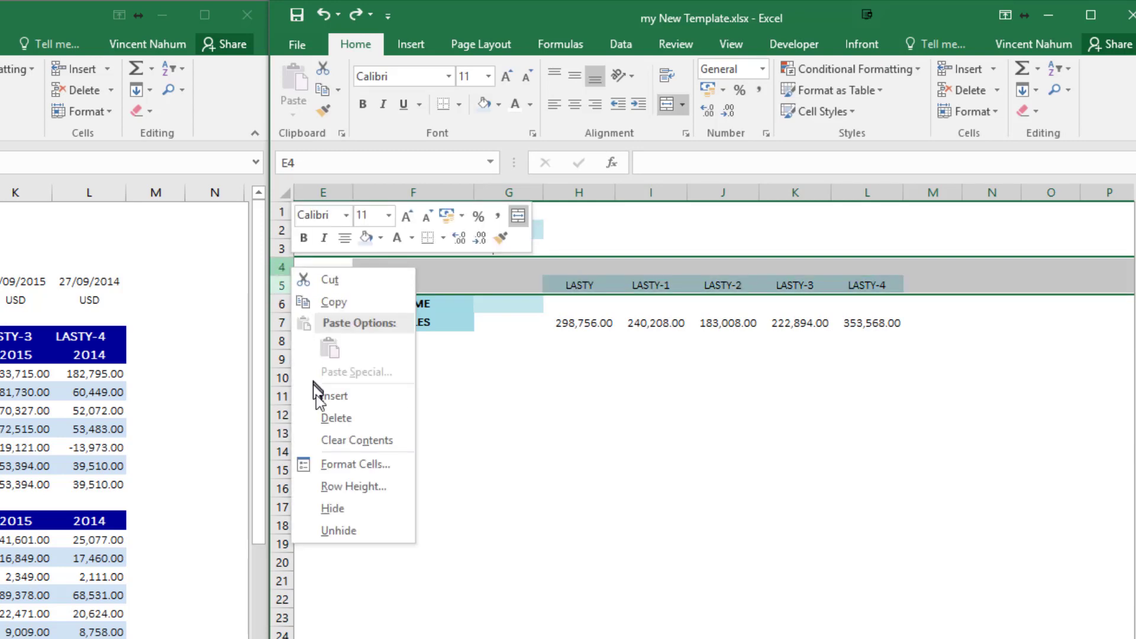
pyautogui.click(317, 394)
# Enter the field codes FYE and CURRENCY in F4:F5 with the labels "Fiscal End Year" and "Dispaly currency" beside them in G4:G5.
pyautogui.click(423, 265)
pyautogui.write('FYE')
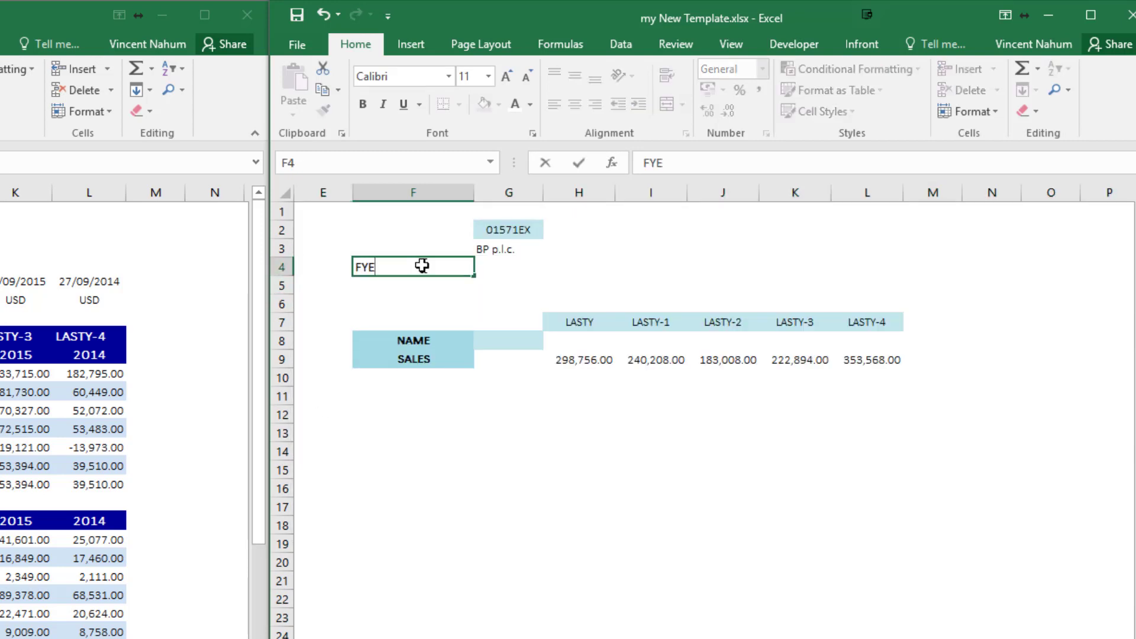
pyautogui.press('Tab')
pyautogui.write('Fi')
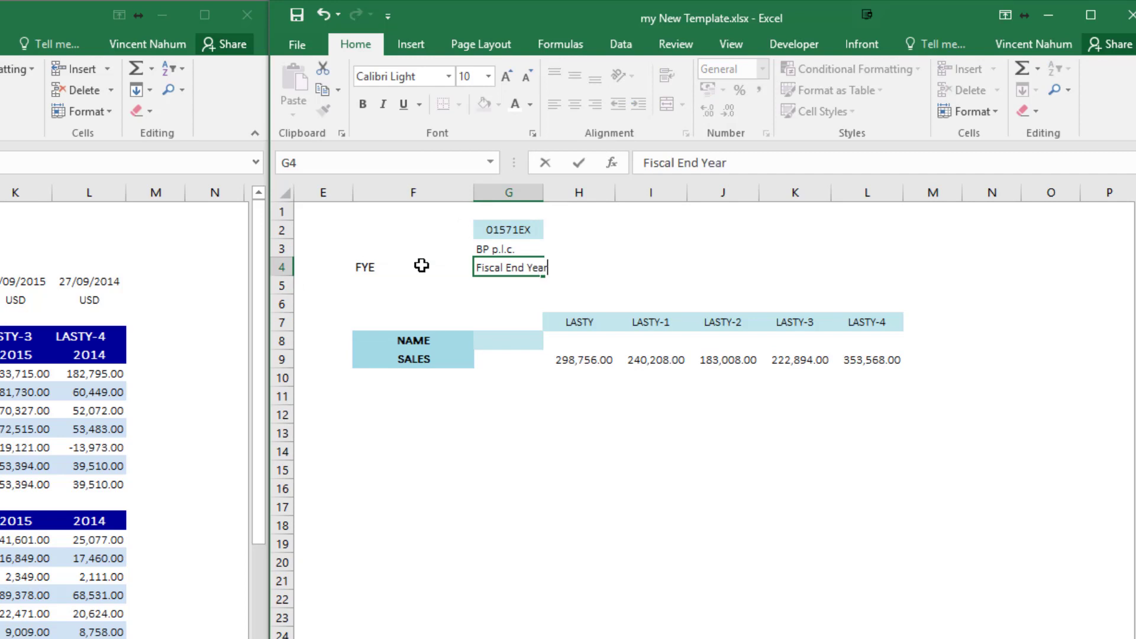
pyautogui.press('Return')
pyautogui.write('CURRENCY')
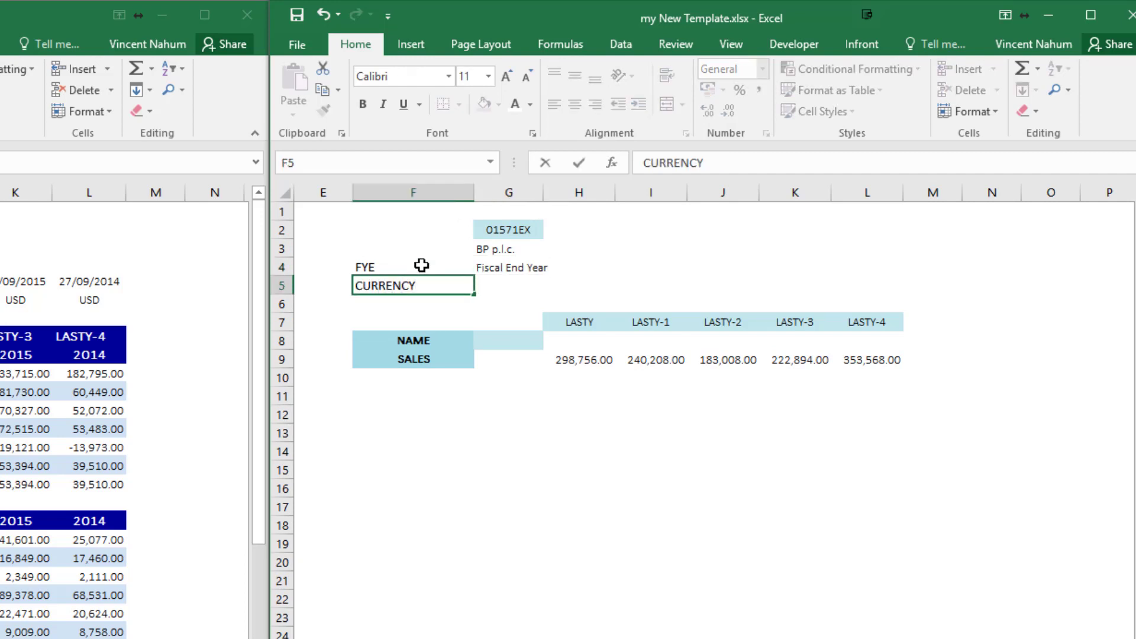
pyautogui.press('Tab')
pyautogui.write('Disp')
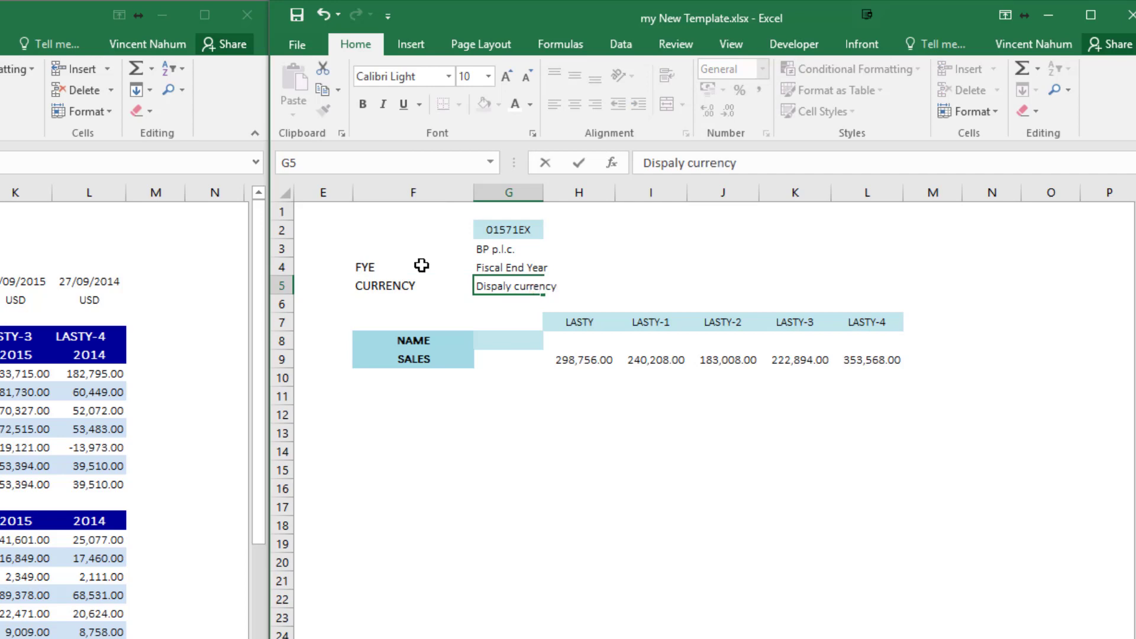
pyautogui.press('Return')
# Copy the INFGET formula from H9 into H4:H5 for the fiscal year end and display currency.
pyautogui.click(574, 362)
pyautogui.hotkey('ctrl', 'c')
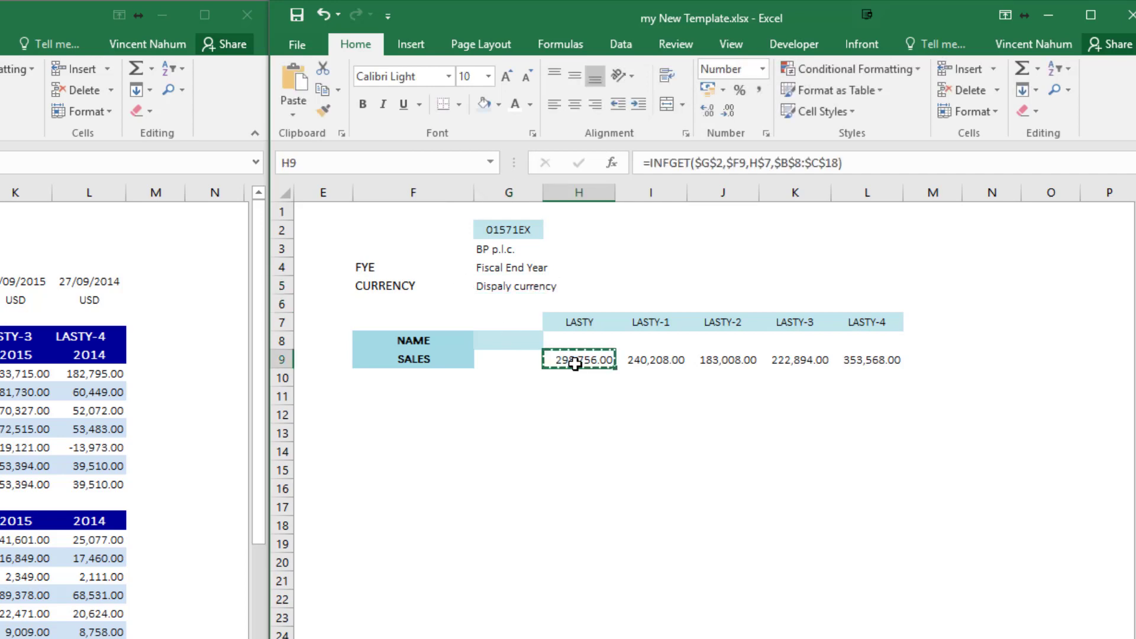
pyautogui.moveTo(587, 267); pyautogui.dragTo(582, 284)
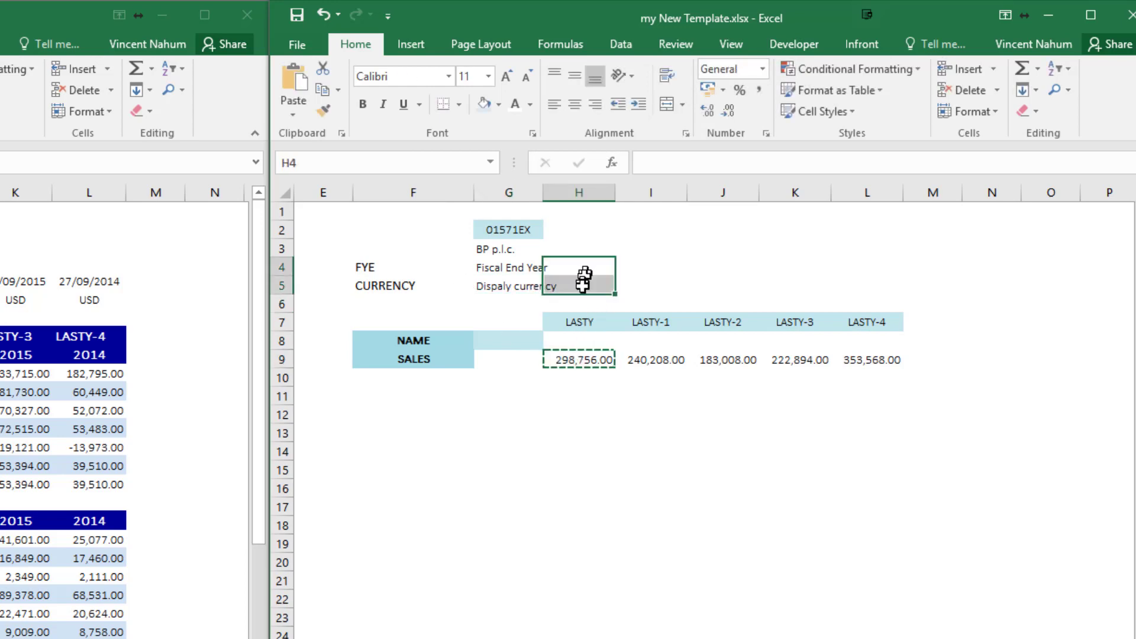
pyautogui.hotkey('ctrl', 'v')
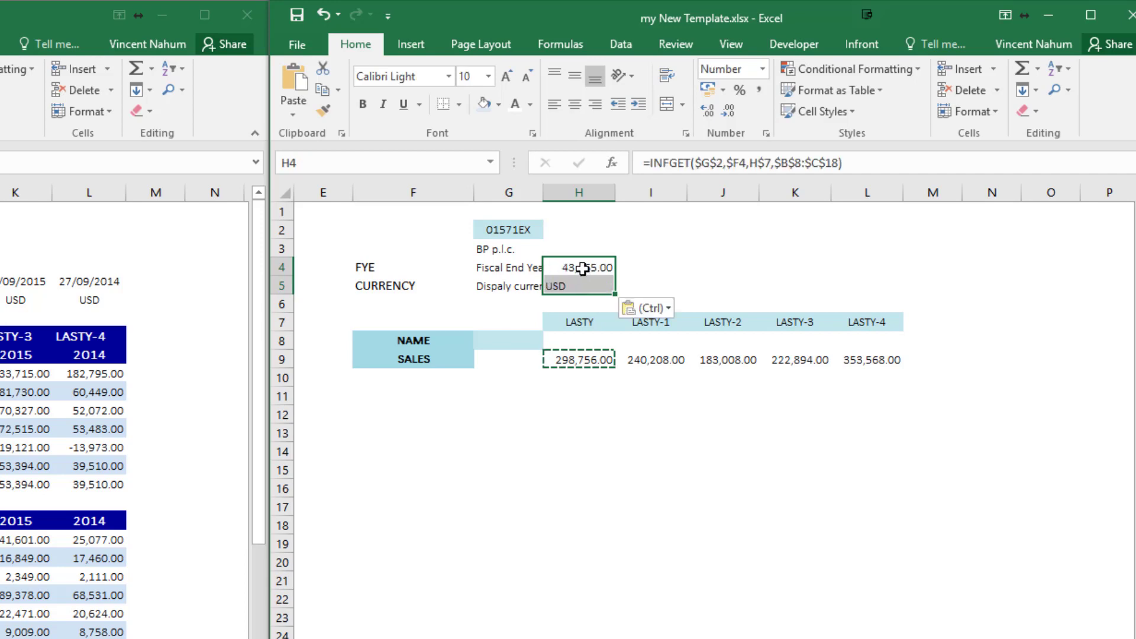
# Apply the short date format to H4 and centre the contents of H4 and H5.
pyautogui.click(583, 269)
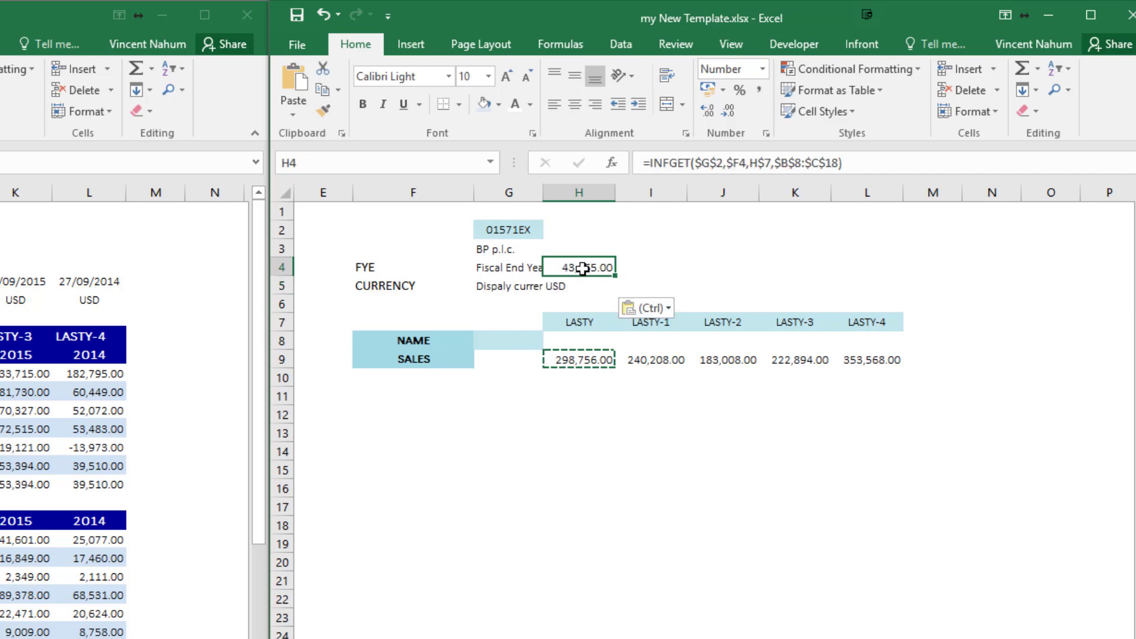
pyautogui.click(762, 69)
pyautogui.click(752, 254)
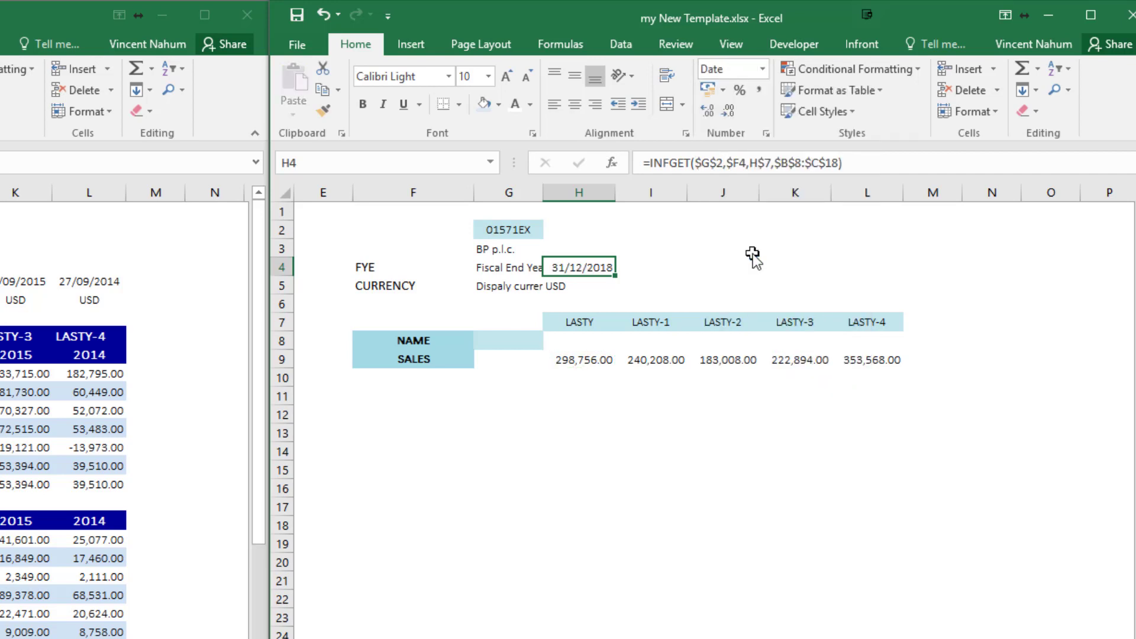
pyautogui.press('Down')
pyautogui.click(577, 108)
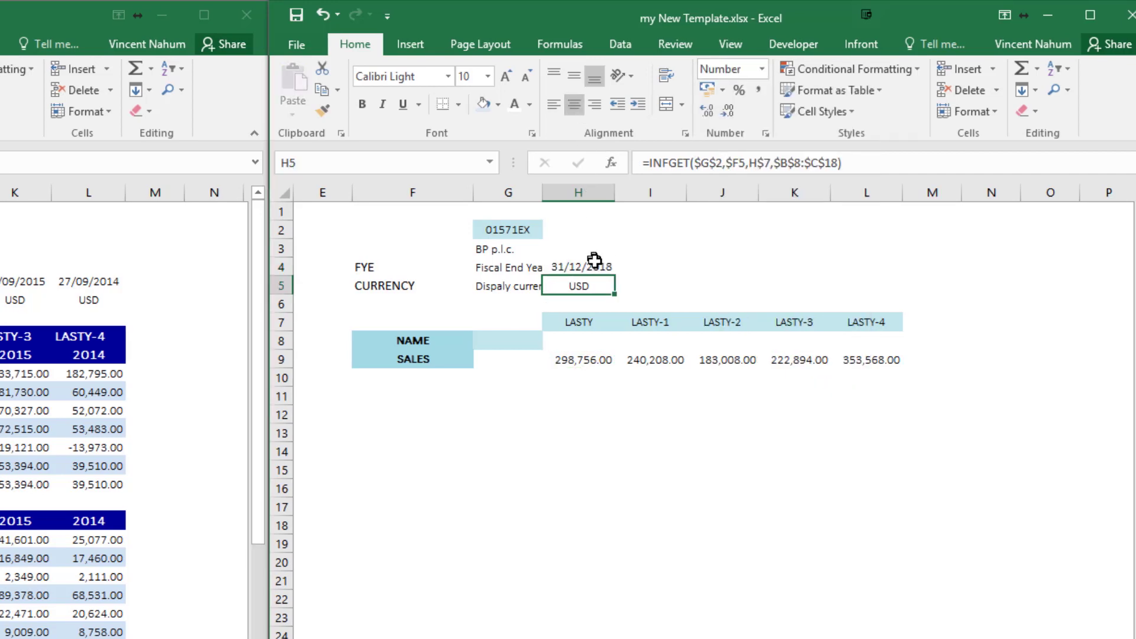
pyautogui.press('Up')
pyautogui.click(573, 107)
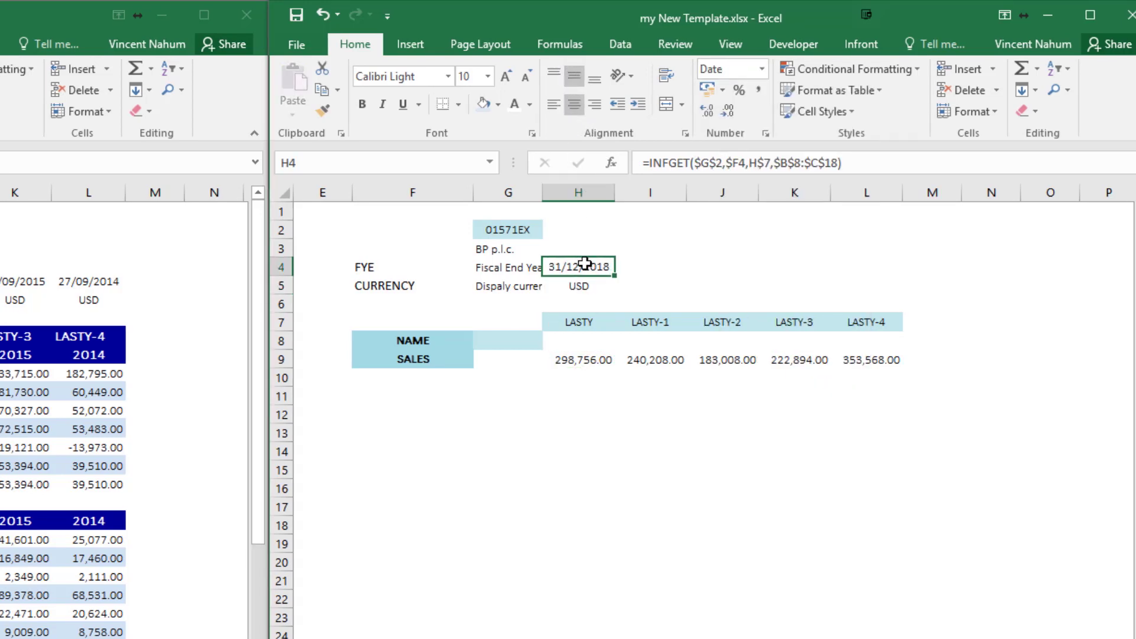
# Fill the formulas in H4:H5 across to column L and widen columns G to L to fit their contents.
pyautogui.moveTo(584, 264); pyautogui.dragTo(896, 291)
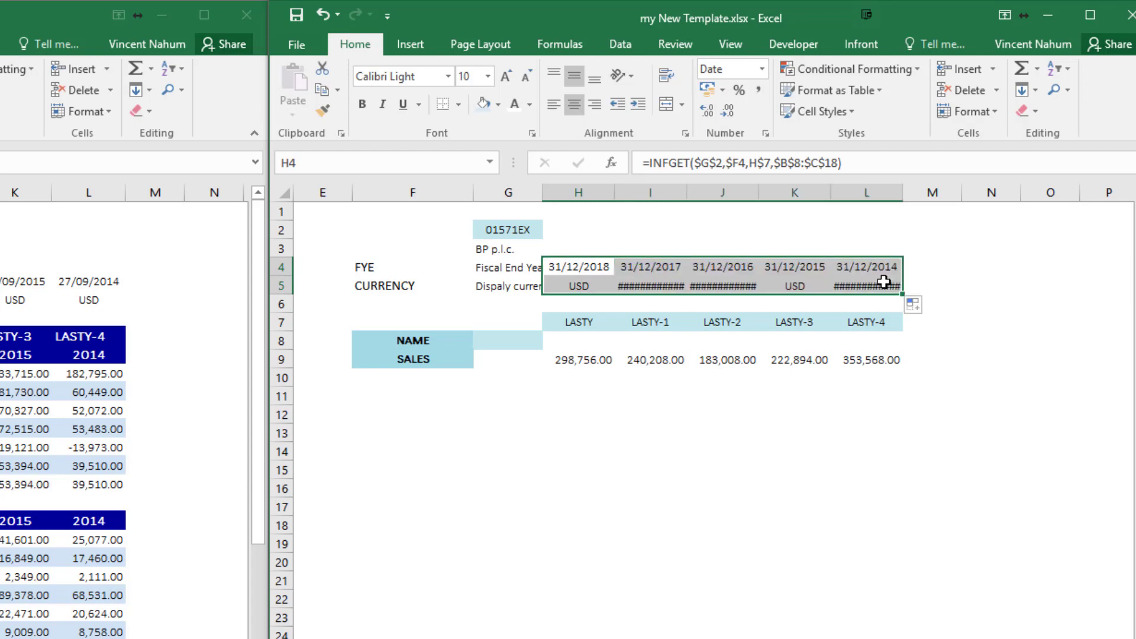
pyautogui.moveTo(609, 193); pyautogui.dragTo(913, 191)
pyautogui.moveTo(546, 190); pyautogui.dragTo(594, 192)
# Set the font size of the entire worksheet to 10.
pyautogui.click(284, 193)
pyautogui.click(467, 76)
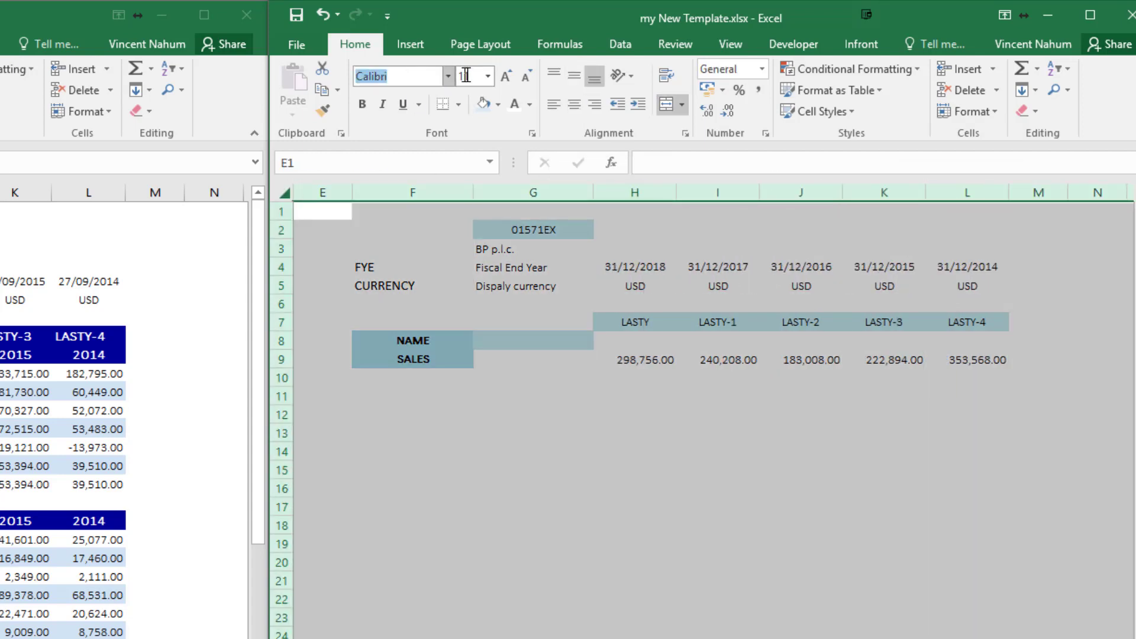
pyautogui.write('10')
pyautogui.press('Return')
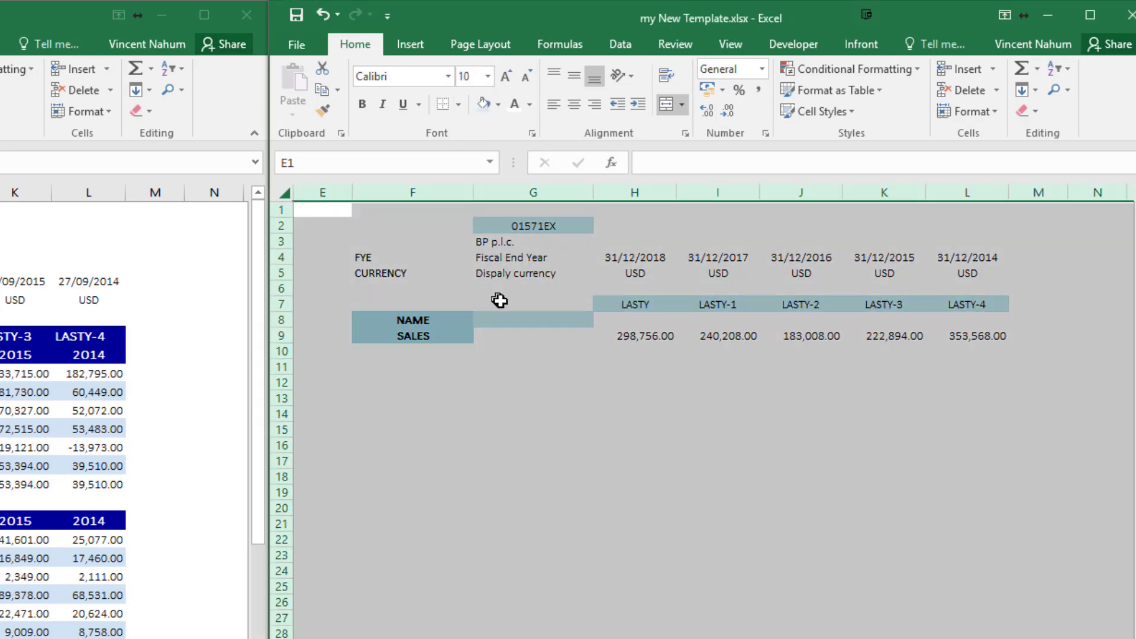
# Format the header band G7:L8 with a blue fill and bold white text at size 11.
pyautogui.moveTo(503, 304); pyautogui.dragTo(1000, 320)
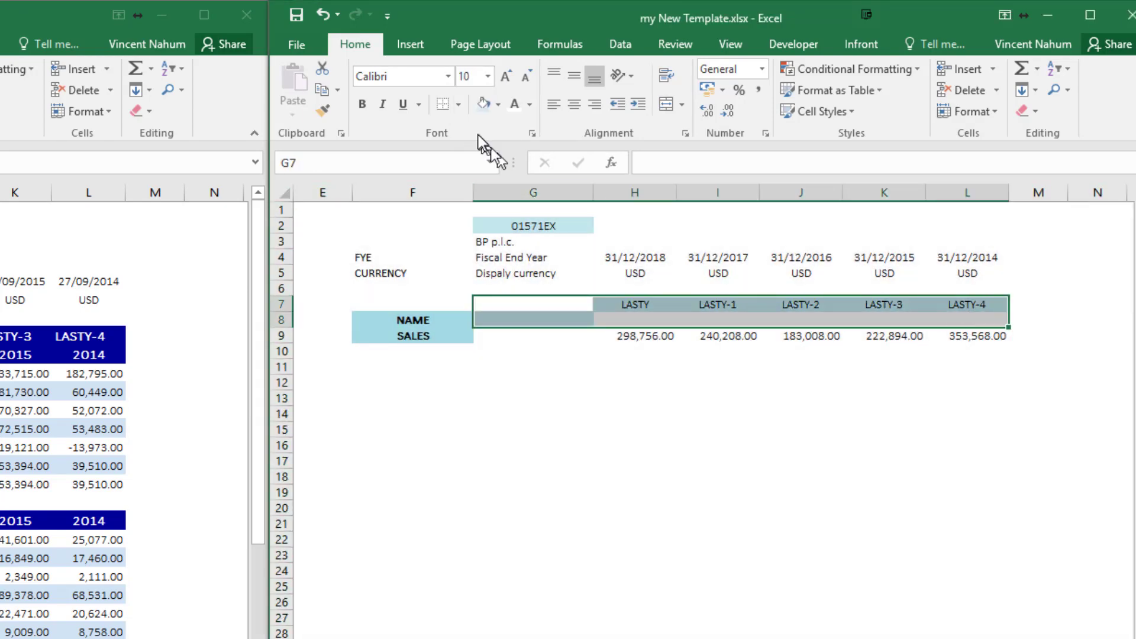
pyautogui.click(498, 104)
pyautogui.click(549, 204)
pyautogui.click(531, 105)
pyautogui.click(516, 155)
pyautogui.click(362, 105)
pyautogui.click(507, 77)
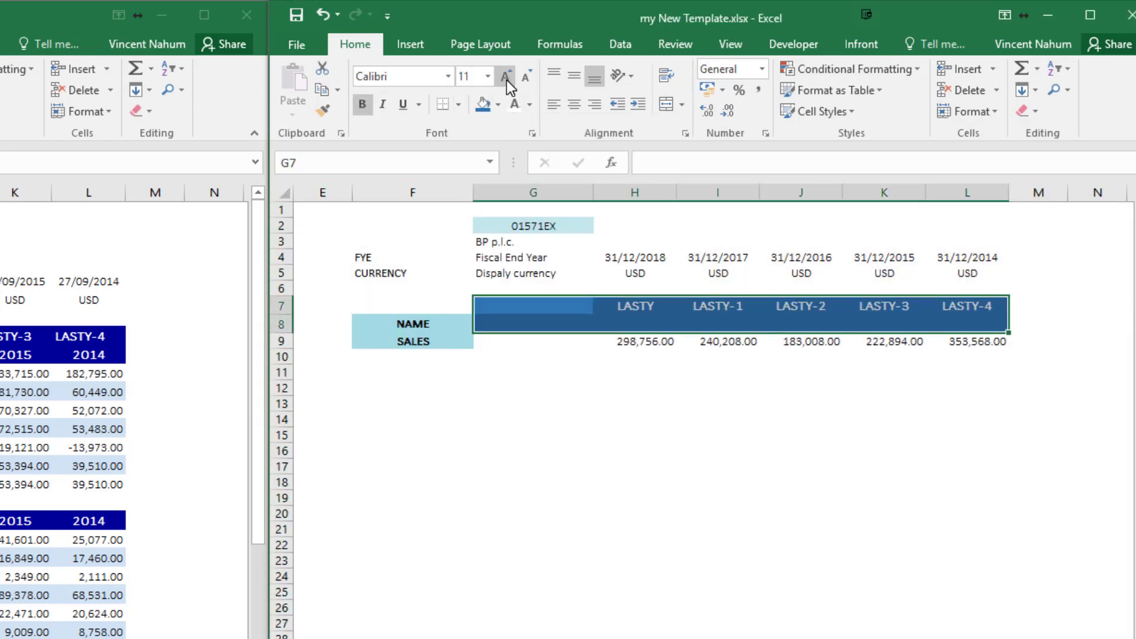
# Enter the formula =H4 in H8 to pull in the fiscal year end date.
pyautogui.click(615, 324)
pyautogui.write('=')
pyautogui.click(625, 260)
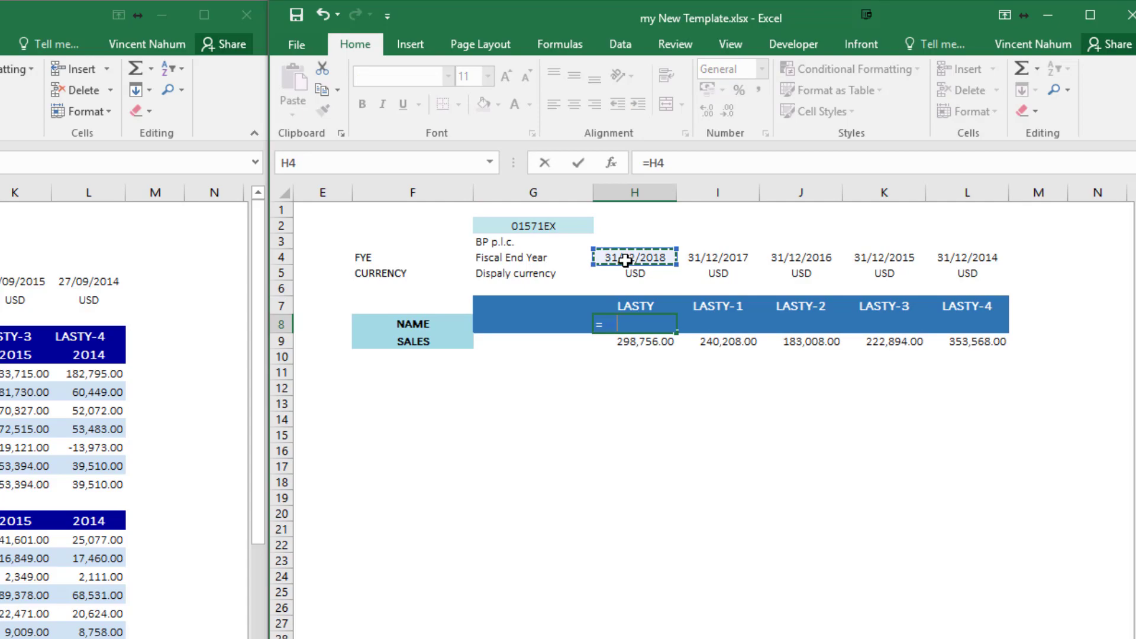
pyautogui.press('Return')
# Format H8 as a centred year with the custom number format yyyy and fill it across to L8.
pyautogui.rightClick(663, 326)
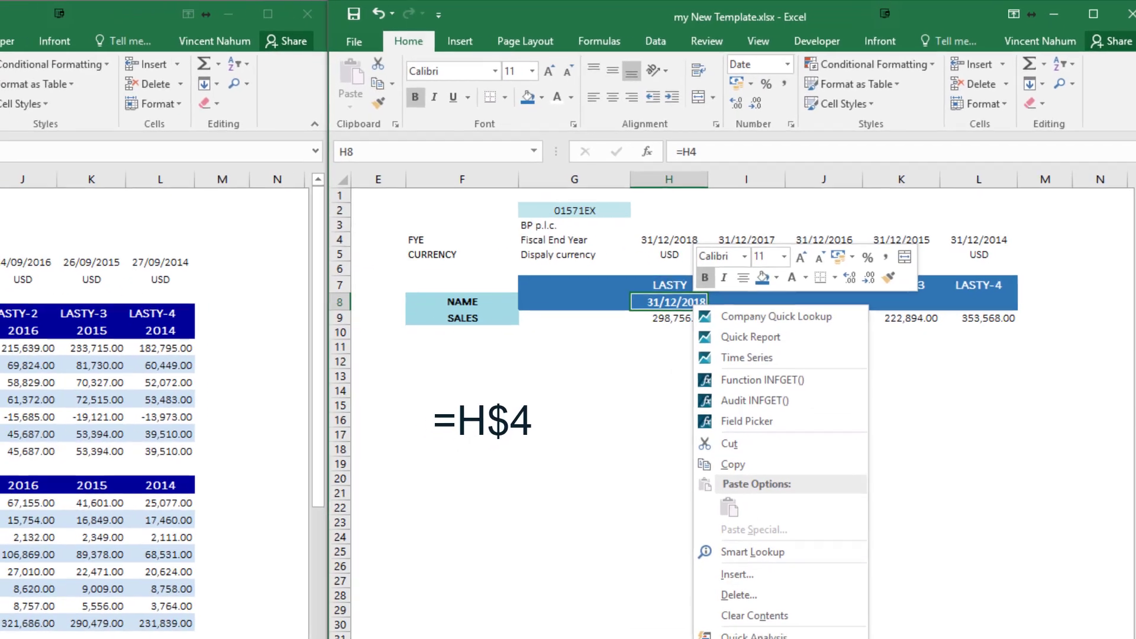
pyautogui.click(789, 634)
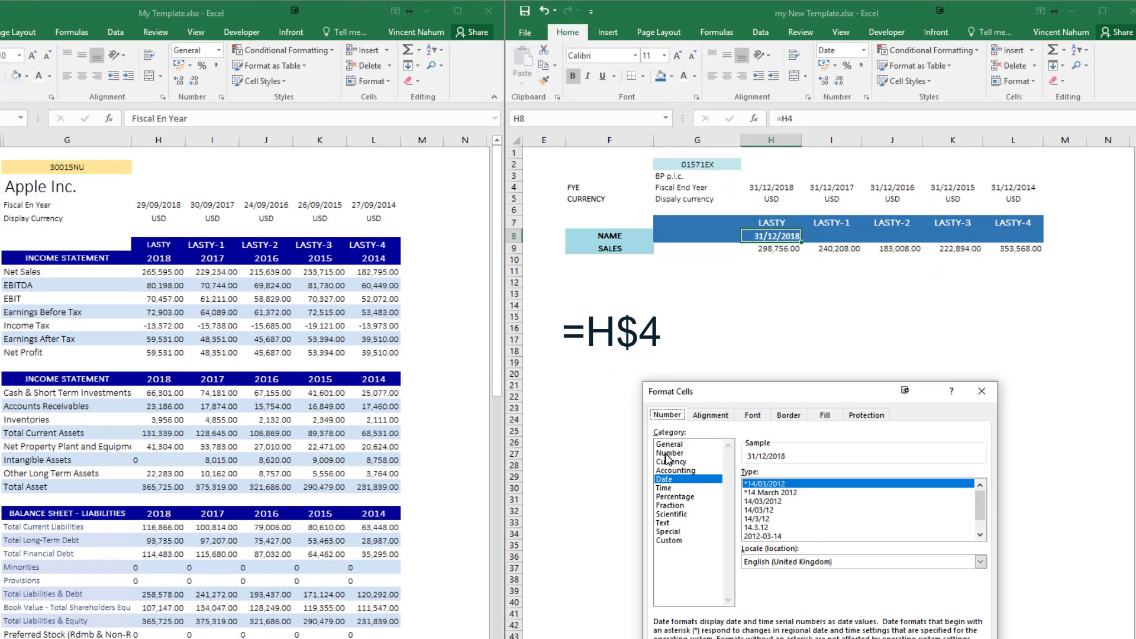
pyautogui.click(670, 541)
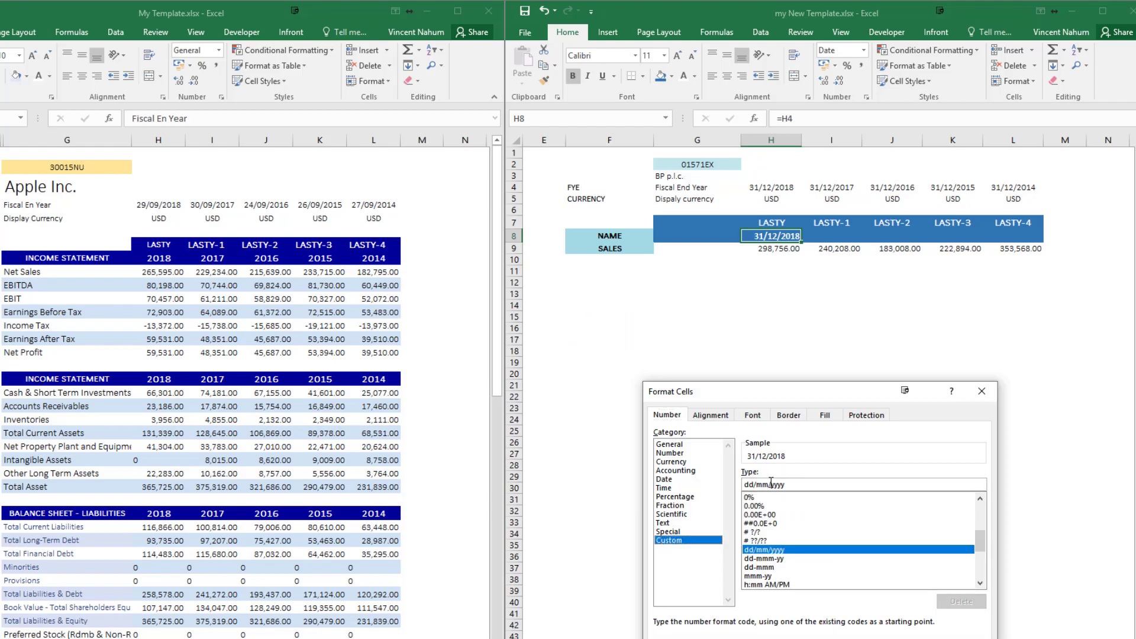
pyautogui.moveTo(771, 484); pyautogui.dragTo(722, 486)
pyautogui.press('Delete')
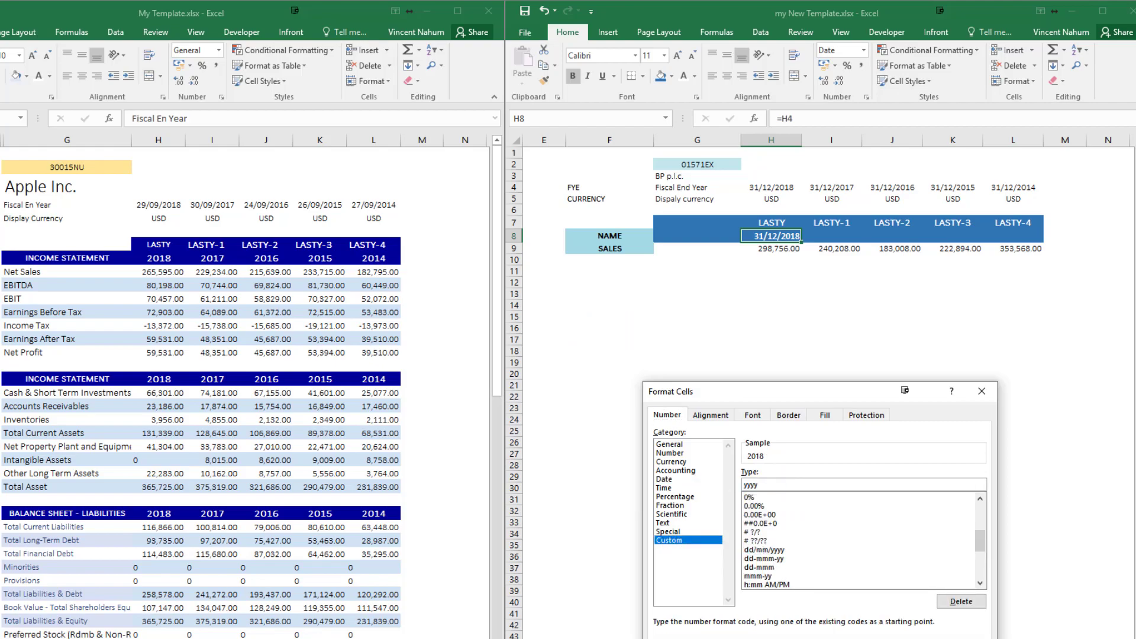
pyautogui.press('Return')
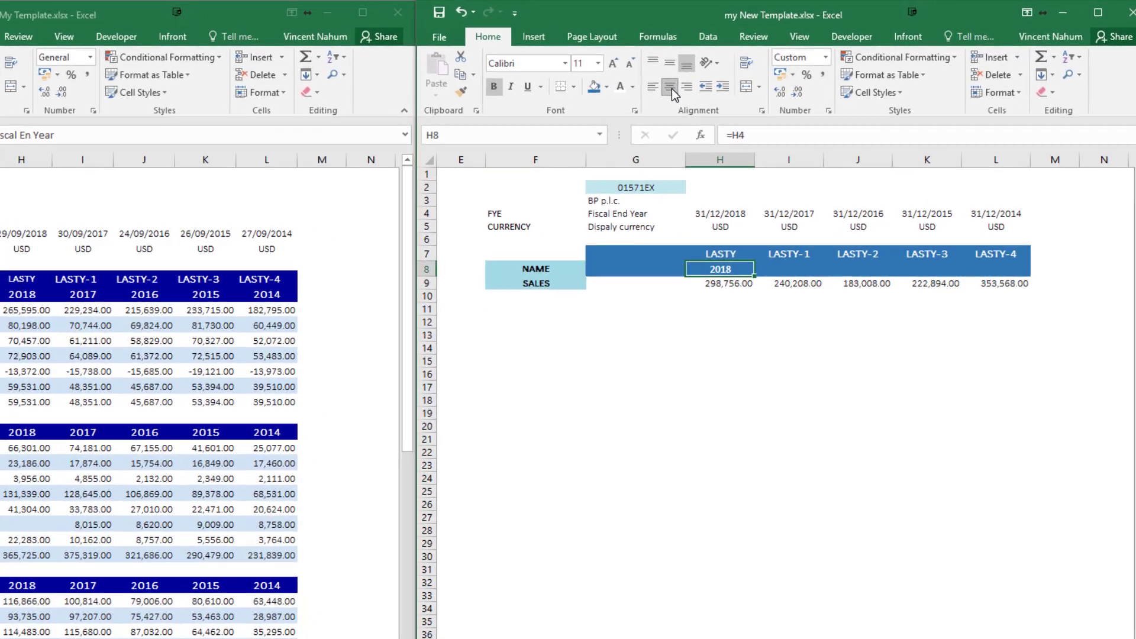
pyautogui.moveTo(753, 275); pyautogui.dragTo(1007, 267)
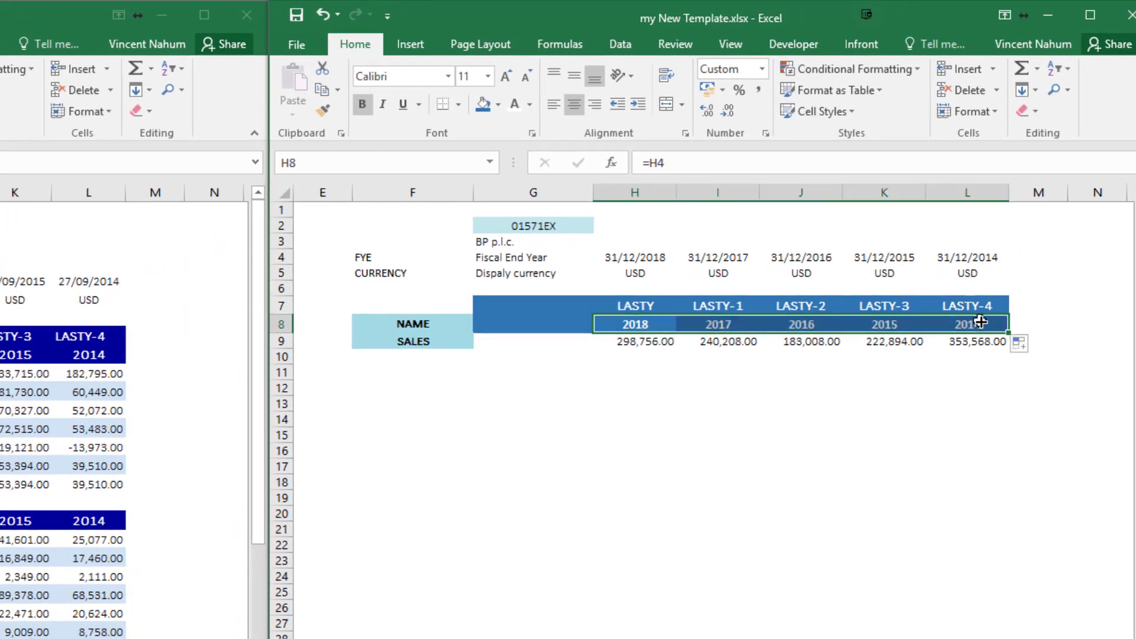
# Make the company name in G3 bold and enlarge its font to size 22.
pyautogui.click(489, 246)
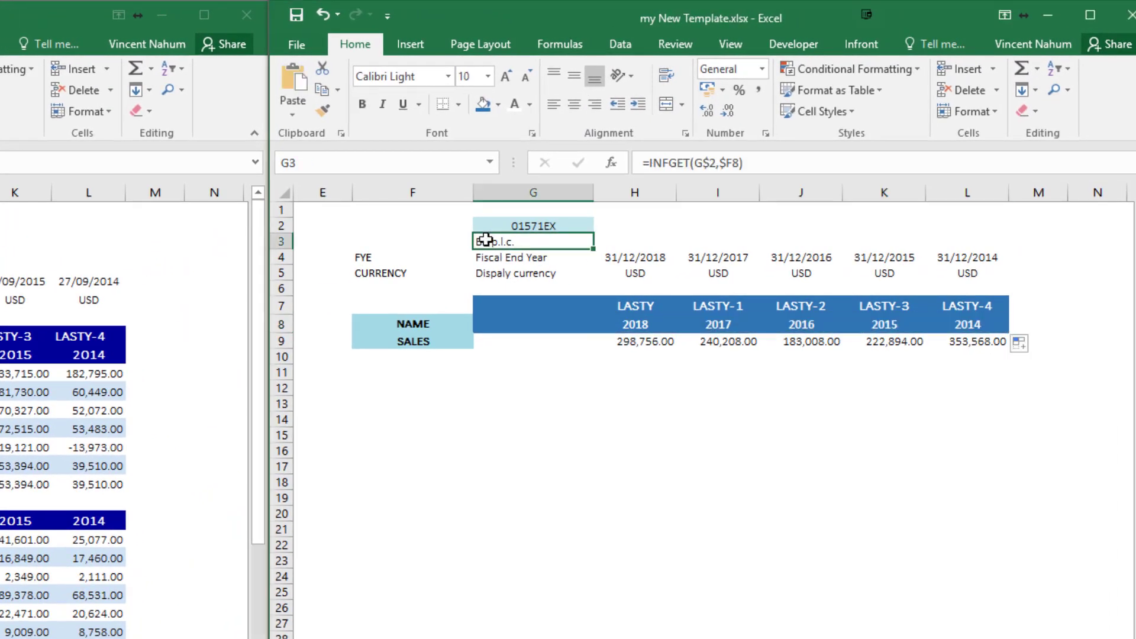
pyautogui.hotkey('ctrl', 'b')
pyautogui.click(503, 77)
pyautogui.click(502, 80)
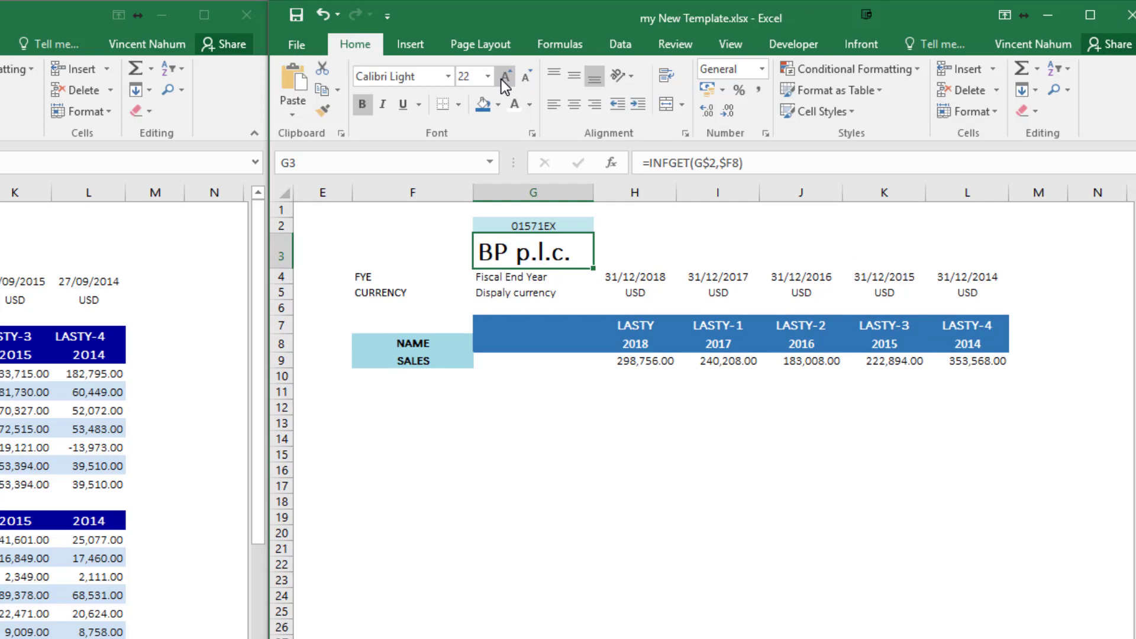
# Give the company code cell G2 a gold fill.
pyautogui.click(540, 226)
pyautogui.click(498, 105)
pyautogui.click(580, 178)
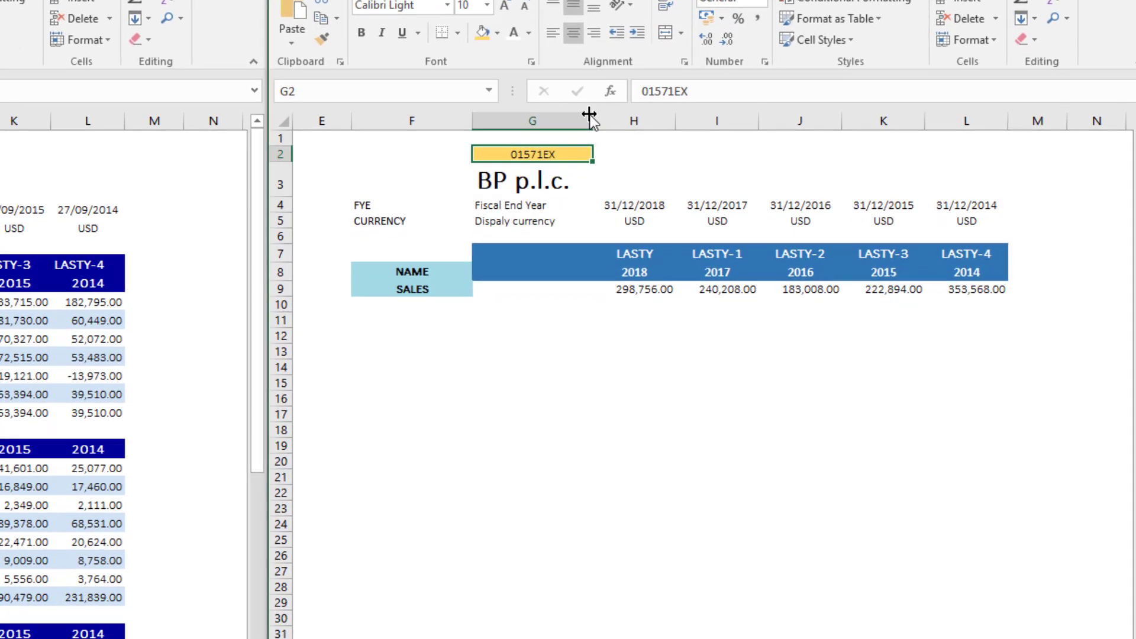
# Unlock cell G2 in its cell protection settings.
pyautogui.rightClick(571, 224)
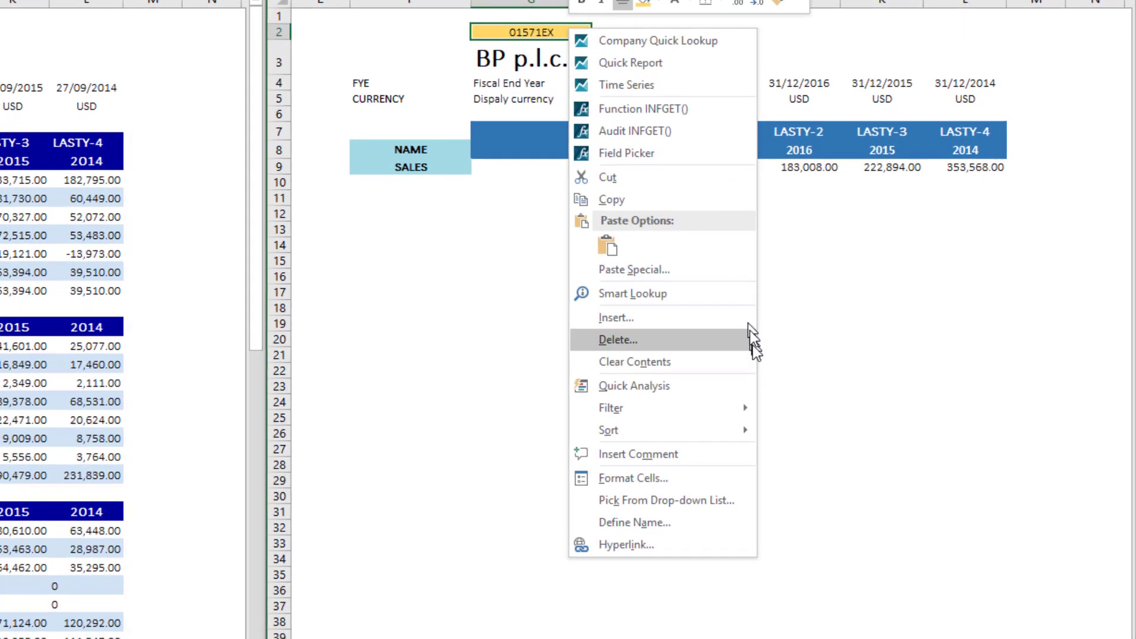
pyautogui.click(710, 478)
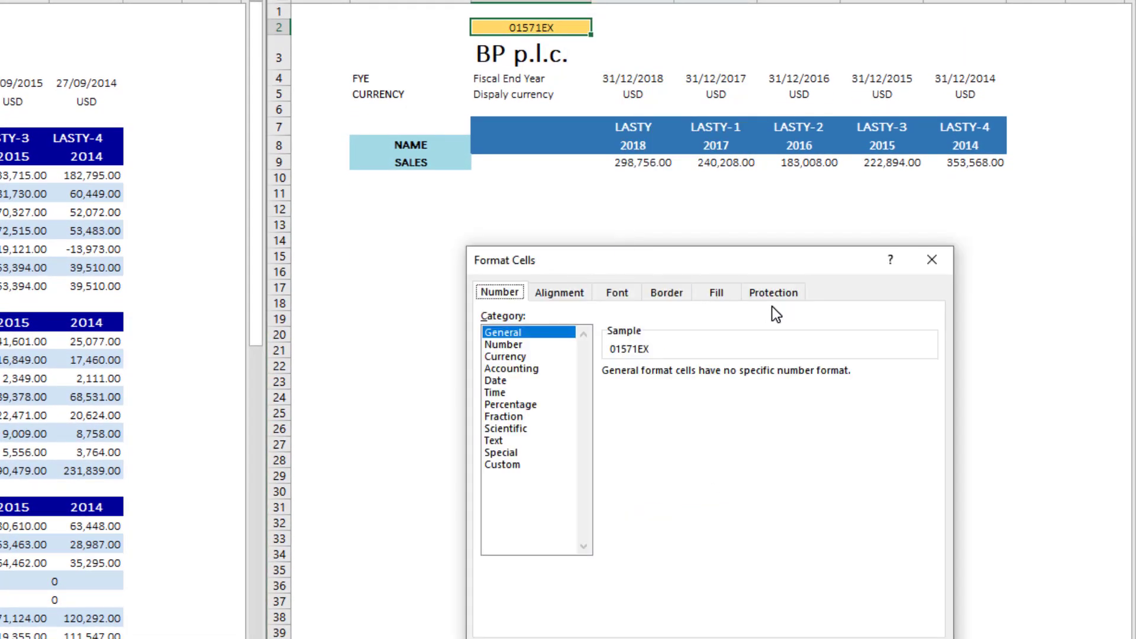
pyautogui.click(772, 296)
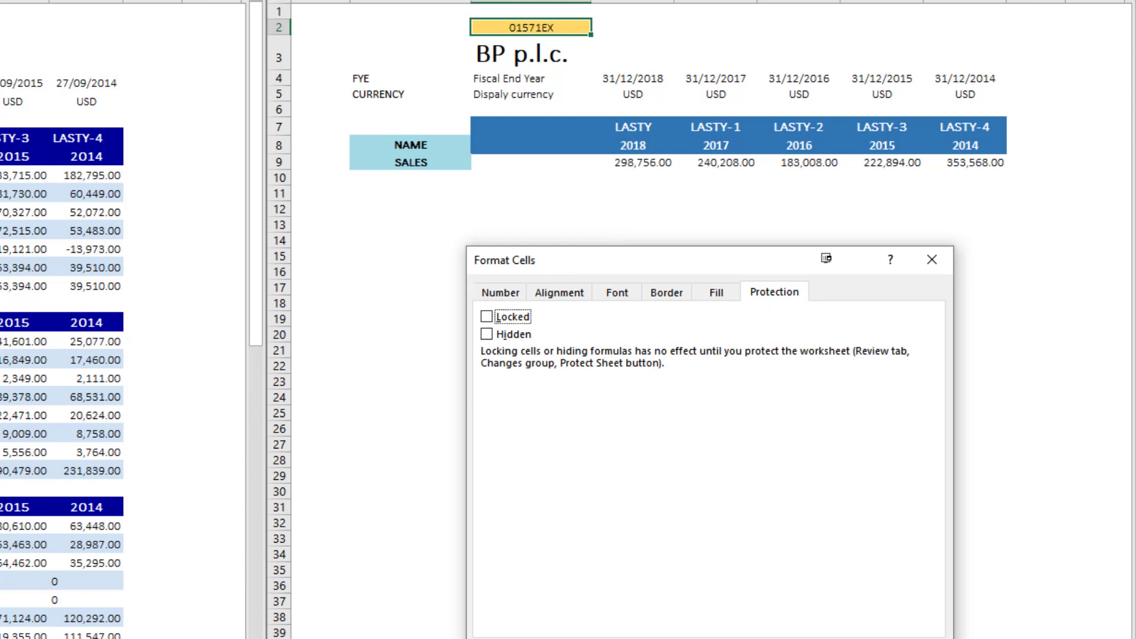
pyautogui.press('Return')
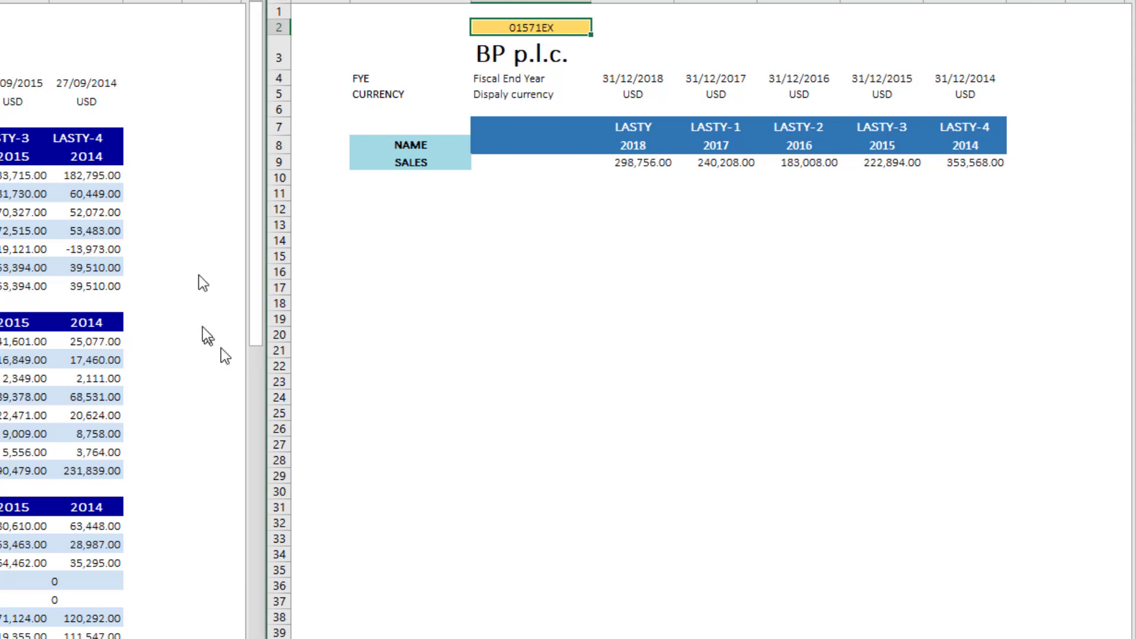
# Enter the heading "INCOME STATEMENT" in G8 and widen column G so the heading fits.
pyautogui.click(487, 151)
pyautogui.write('INCOME STATEMEN')
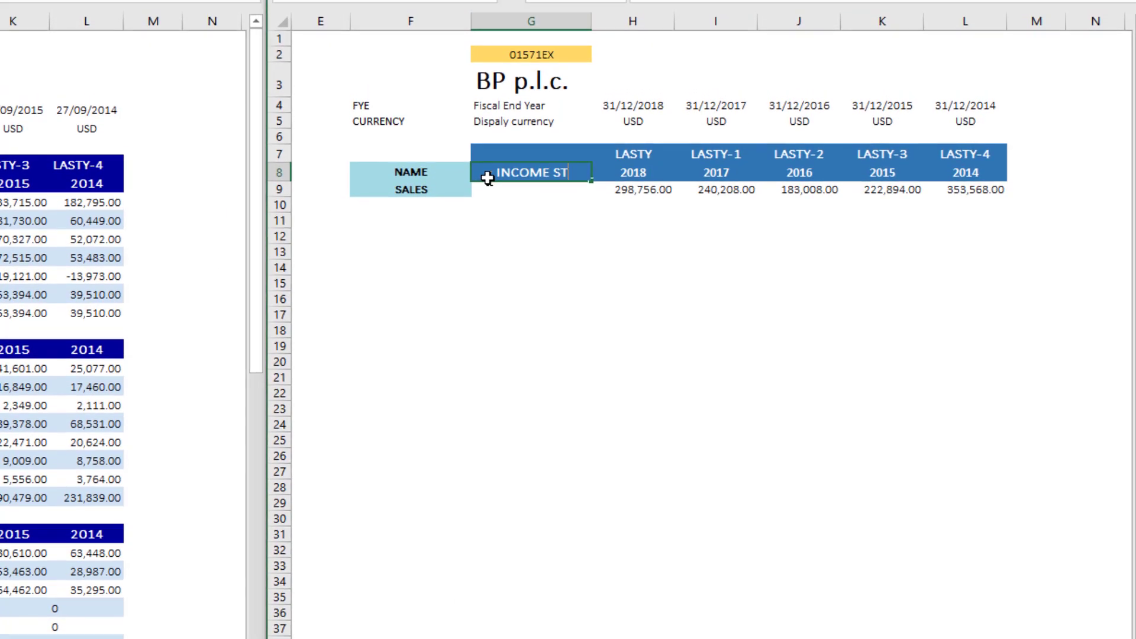
pyautogui.write('T')
pyautogui.press('Return')
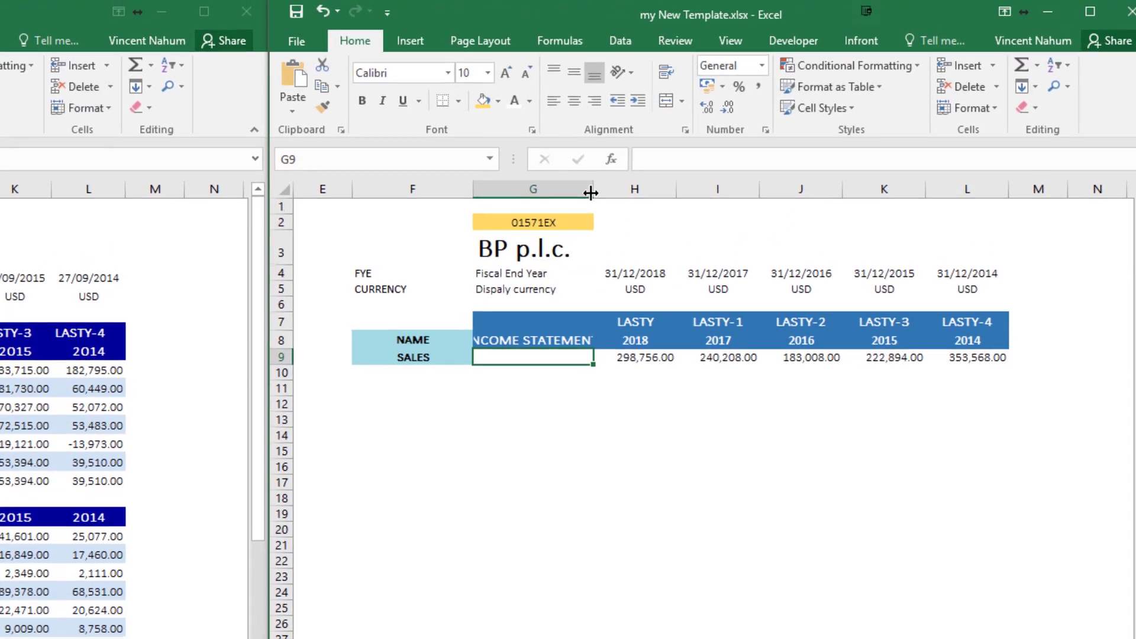
pyautogui.moveTo(590, 67); pyautogui.dragTo(647, 79)
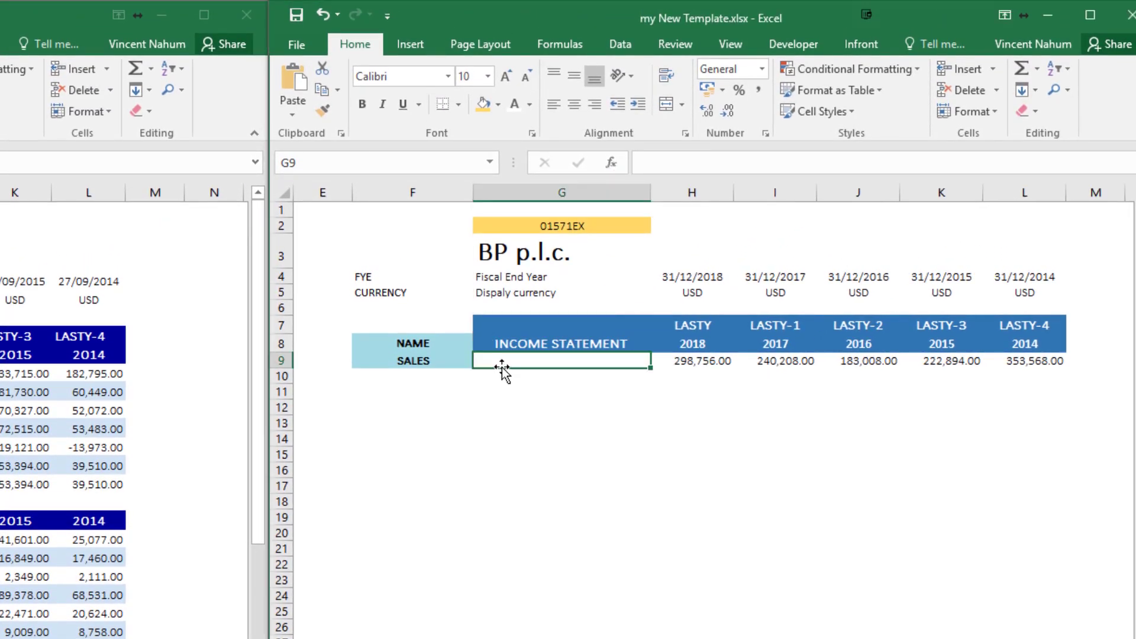
# Label the sales row "Net Sales" in G9 and enter EBITDA as field code and label in F10:G10.
pyautogui.write('Net Sales')
pyautogui.press('Return')
pyautogui.press('Left')
pyautogui.write('EBITDA')
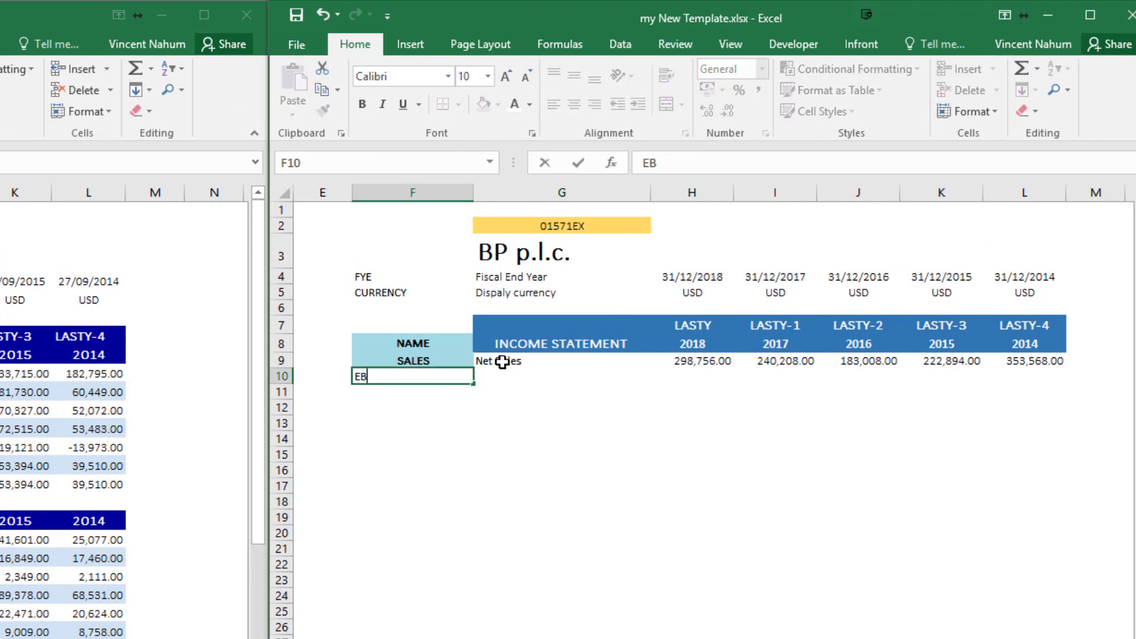
pyautogui.press('Return')
pyautogui.press('Up')
pyautogui.press('Right')
pyautogui.write('EBITDA')
pyautogui.press('Return')
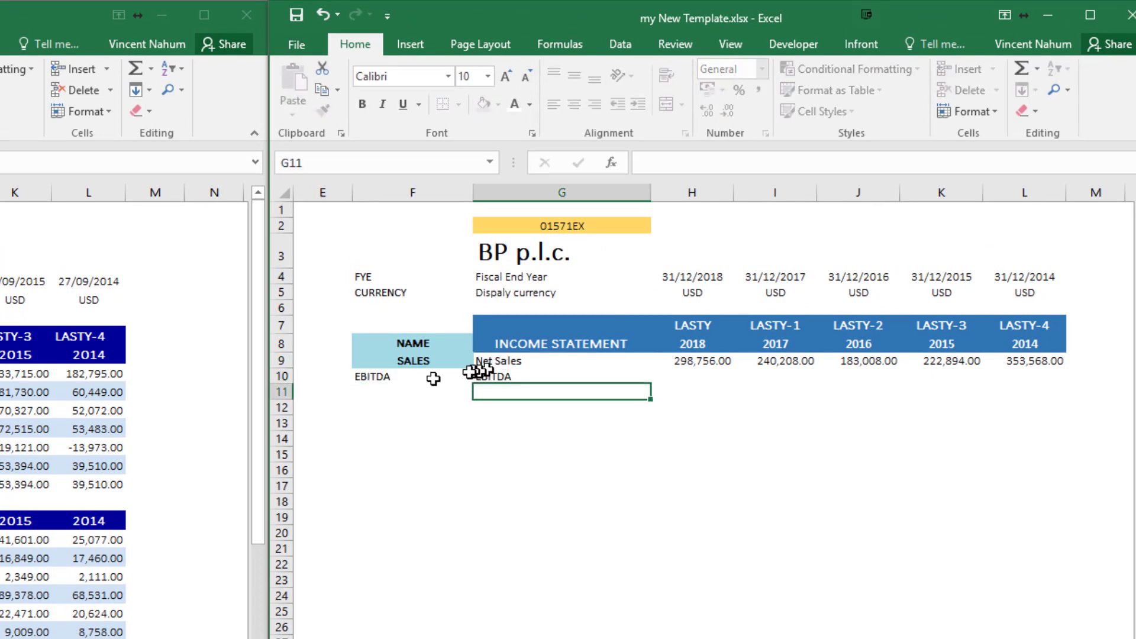
# Enter EBIT as both the field code and the label in F11:G11.
pyautogui.press('Left')
pyautogui.write('EB')
pyautogui.press('Right')
pyautogui.write('EB')
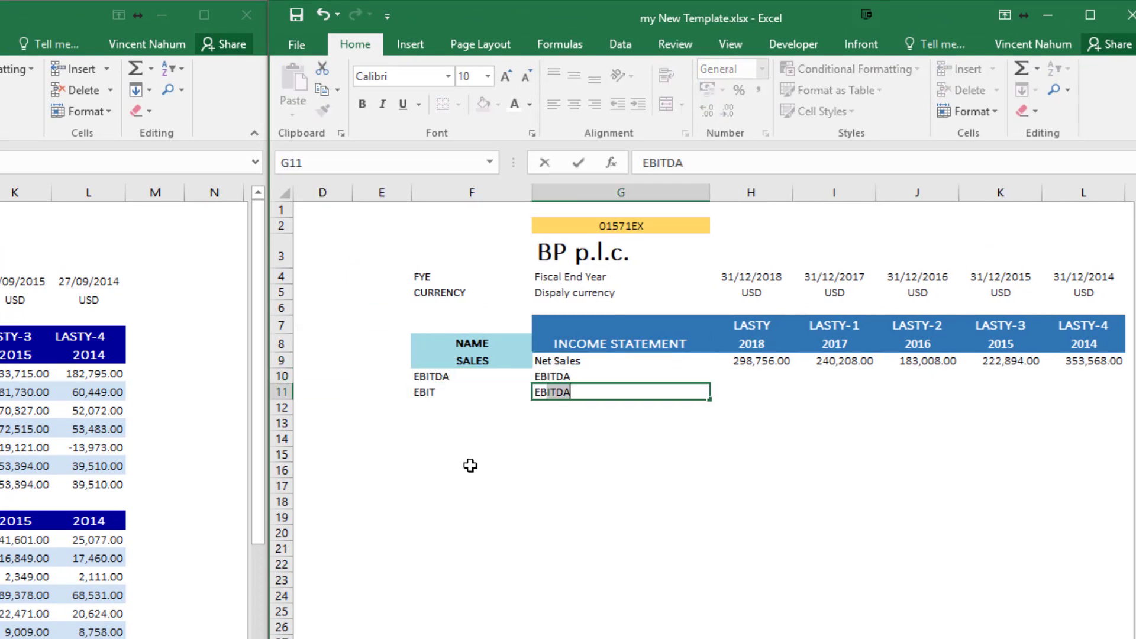
pyautogui.write('IT')
# Insert the PRETAXEARN field code in F12 with the Field Picker, searching for "earnings b".
pyautogui.click(432, 407)
pyautogui.rightClick(432, 407)
pyautogui.click(438, 535)
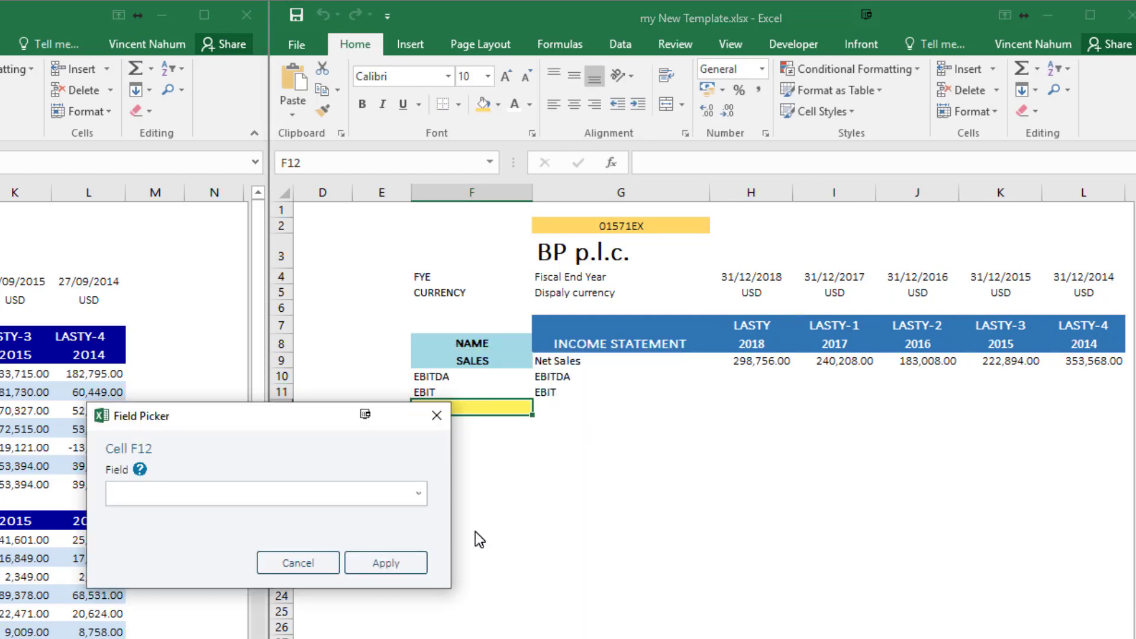
pyautogui.write('earnings b')
pyautogui.click(405, 534)
pyautogui.click(377, 561)
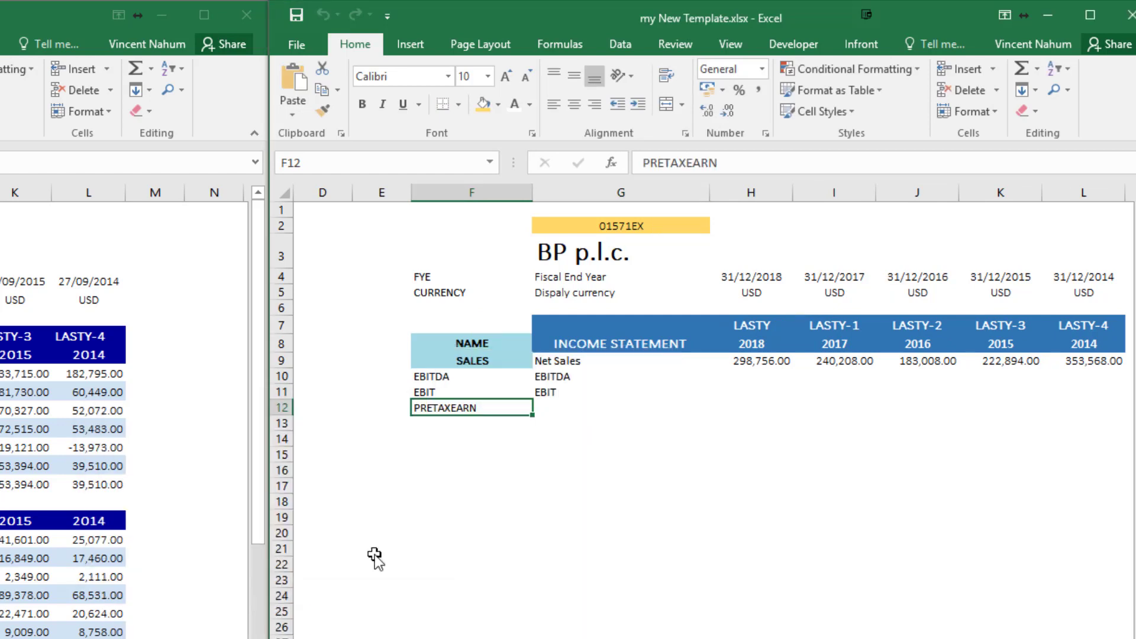
# Label the PRETAXEARN row "Earnings Before Tax" in G12.
pyautogui.click(561, 417)
pyautogui.click(556, 401)
pyautogui.write('Earnings Befor')
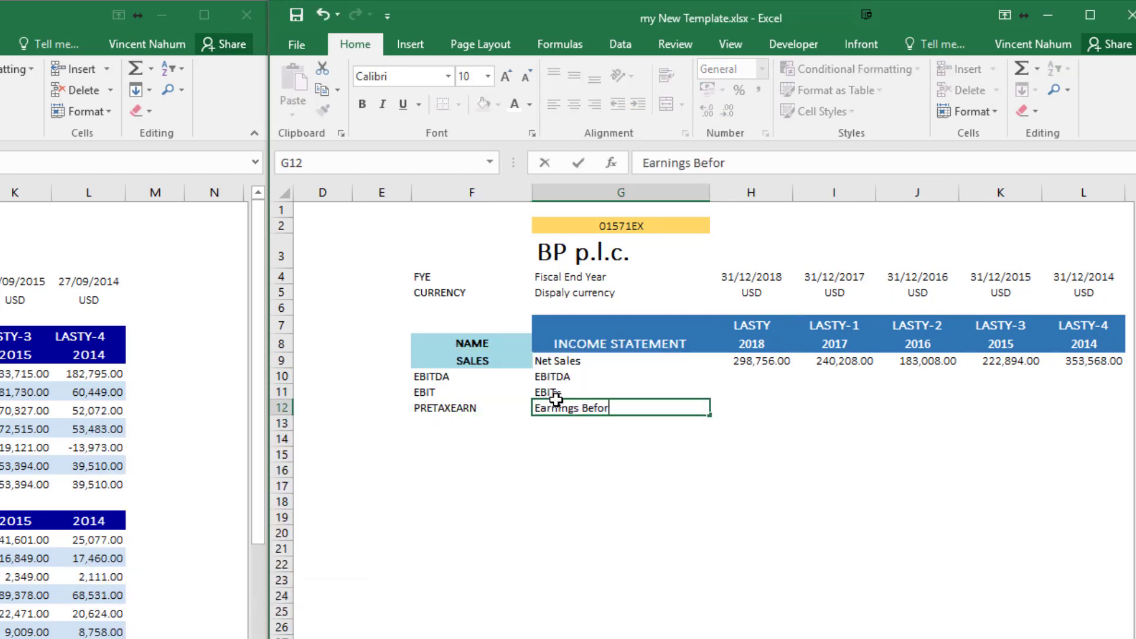
pyautogui.write('e Tax')
pyautogui.press('Return')
# Insert the INCTAX field code in F13 with the Field Picker, searching for "Income tax", and label it "Income Tax" in G13.
pyautogui.click(459, 424)
pyautogui.rightClick(459, 425)
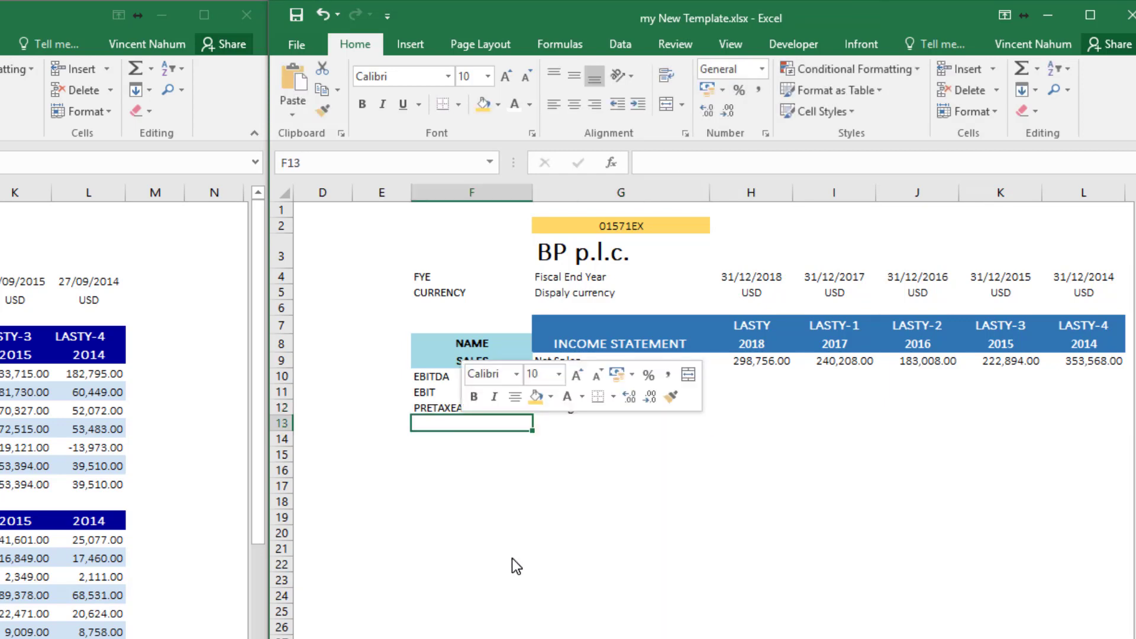
pyautogui.click(515, 562)
pyautogui.write('Income tax')
pyautogui.click(364, 514)
pyautogui.click(378, 561)
pyautogui.click(556, 423)
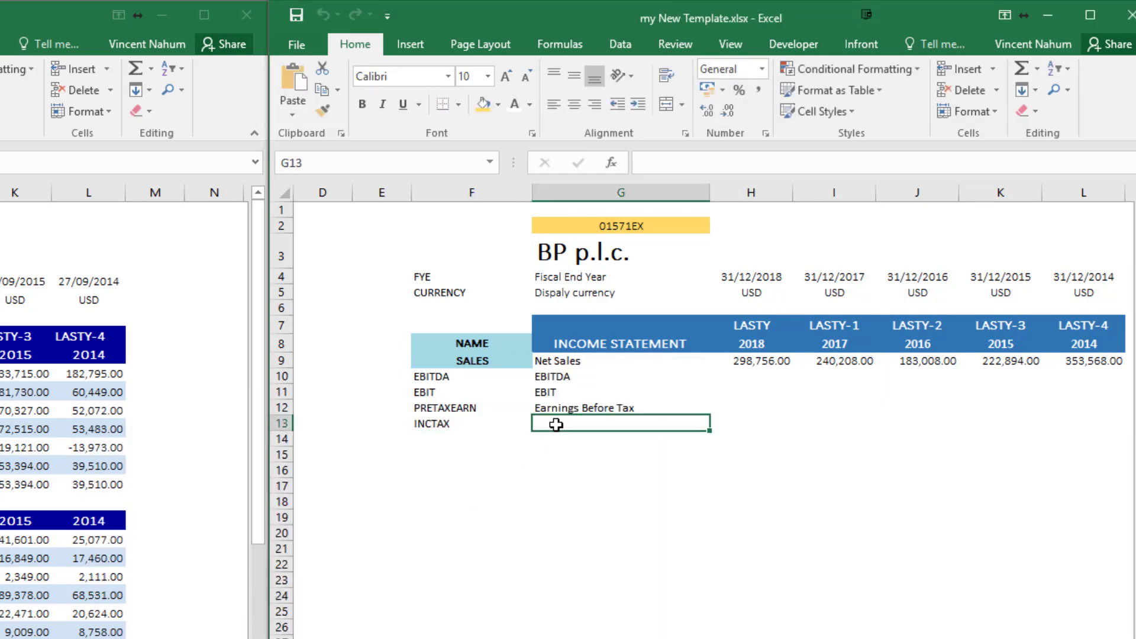
pyautogui.write('Income Tax')
pyautogui.press('Return')
# Insert the AFTERTAXEARN field code in F14 with the Field Picker, searching for "Earnings aft", and label it "Earnings after taxes" in G14.
pyautogui.rightClick(444, 438)
pyautogui.click(499, 558)
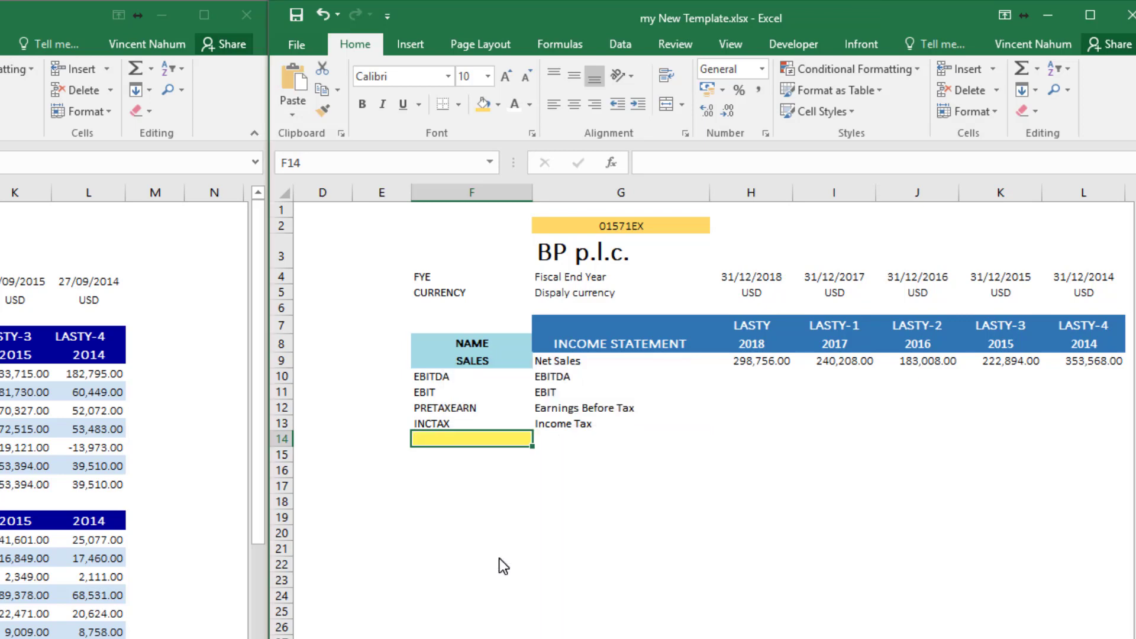
pyautogui.write('Earnings aft')
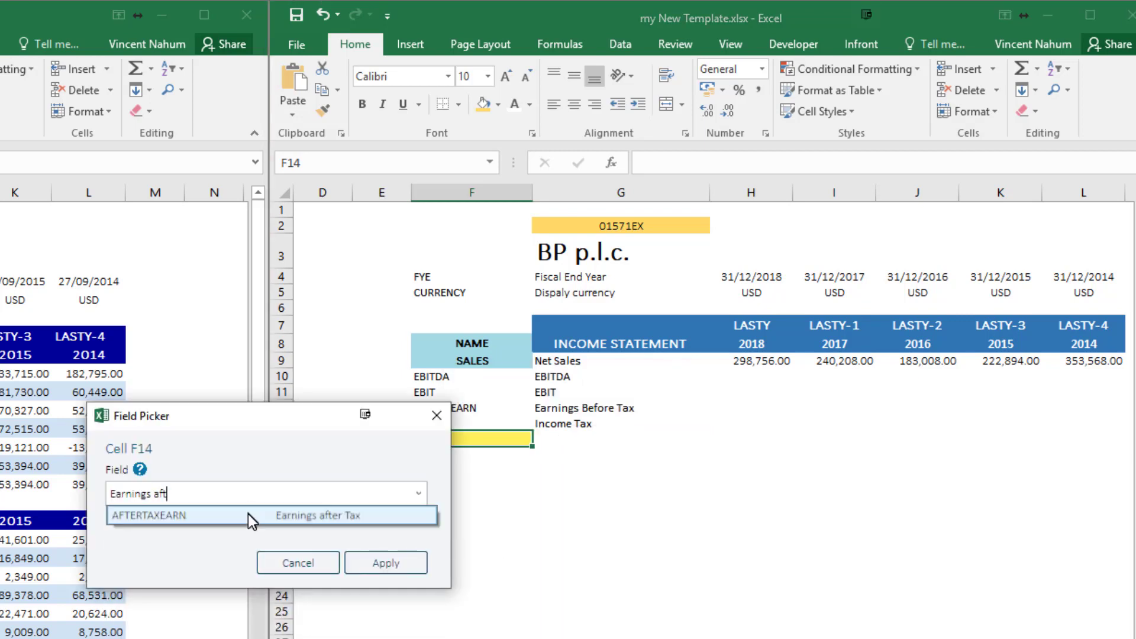
pyautogui.click(248, 516)
pyautogui.click(385, 561)
pyautogui.click(551, 435)
pyautogui.write('Earnings after ta')
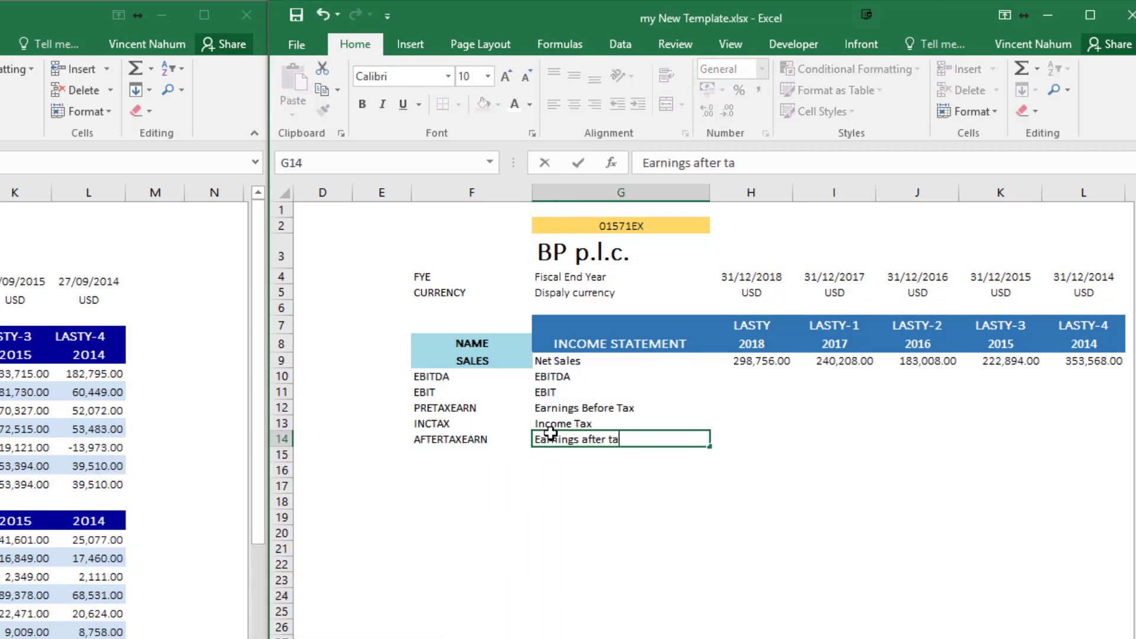
pyautogui.write('xes')
pyautogui.press('Return')
# Insert the NETINC field code in F15 with the Field Picker, searching for "Net pro", and label it "Net Profit" in G15.
pyautogui.click(453, 453)
pyautogui.rightClick(455, 454)
pyautogui.click(503, 555)
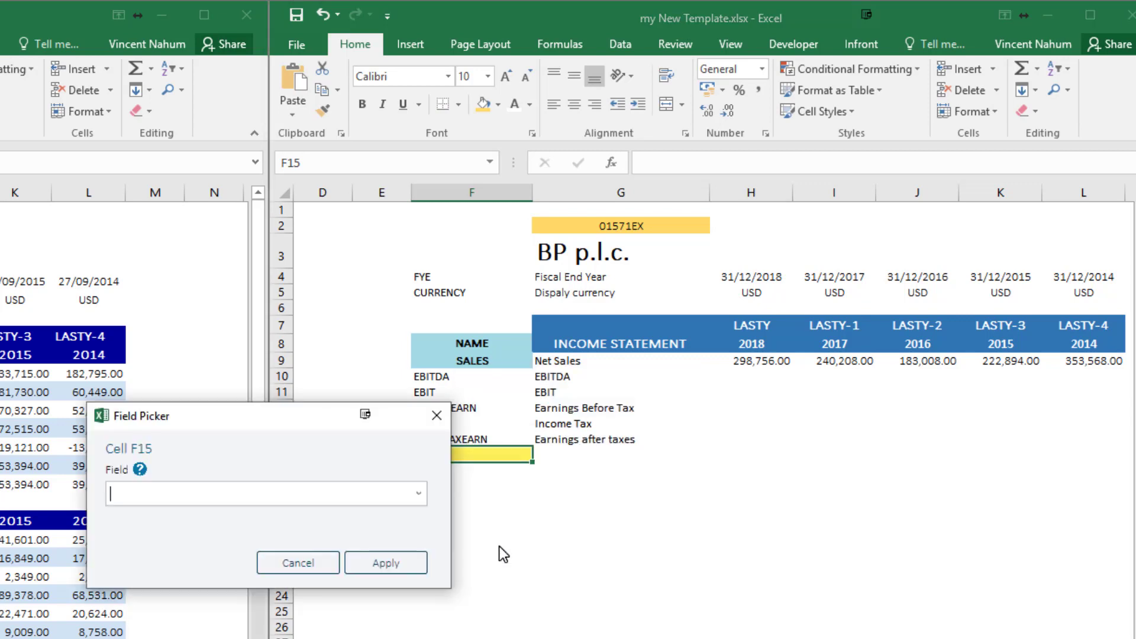
pyautogui.write('Net pro')
pyautogui.click(266, 522)
pyautogui.click(386, 563)
pyautogui.click(563, 455)
pyautogui.write('Net')
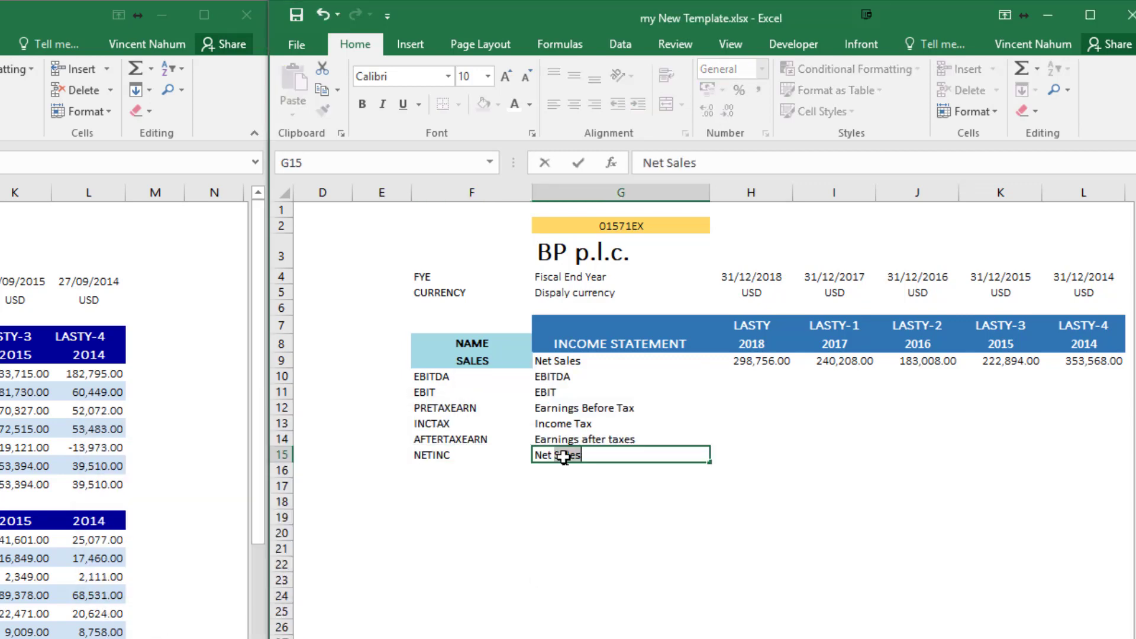
pyautogui.press('BackSpace')
# Fill the INFGET formulas of row 9 down to H15:L15 and shade G:L of rows 10, 12 and 14 light blue.
pyautogui.moveTo(781, 360); pyautogui.dragTo(1117, 463)
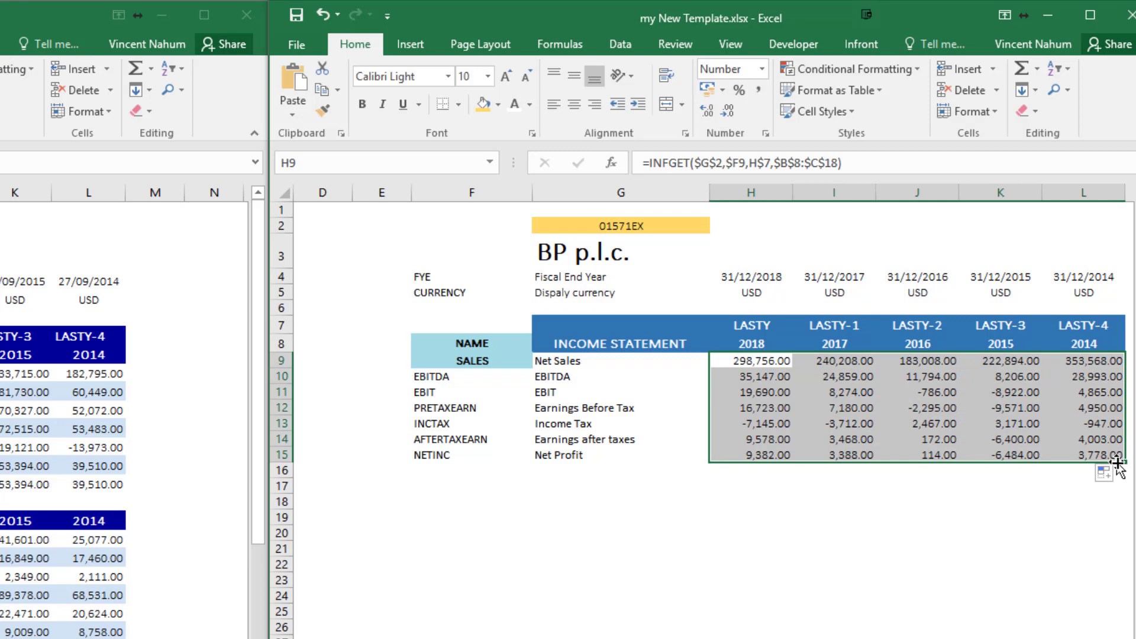
pyautogui.moveTo(545, 376); pyautogui.dragTo(1084, 378)
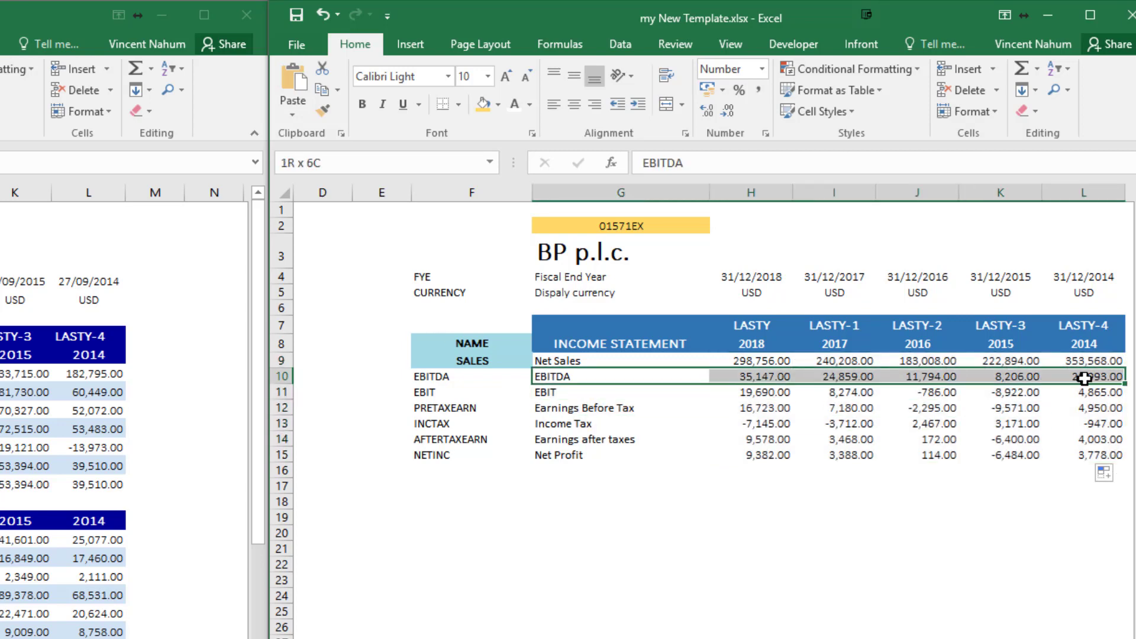
pyautogui.moveTo(559, 407); pyautogui.dragTo(1085, 408)
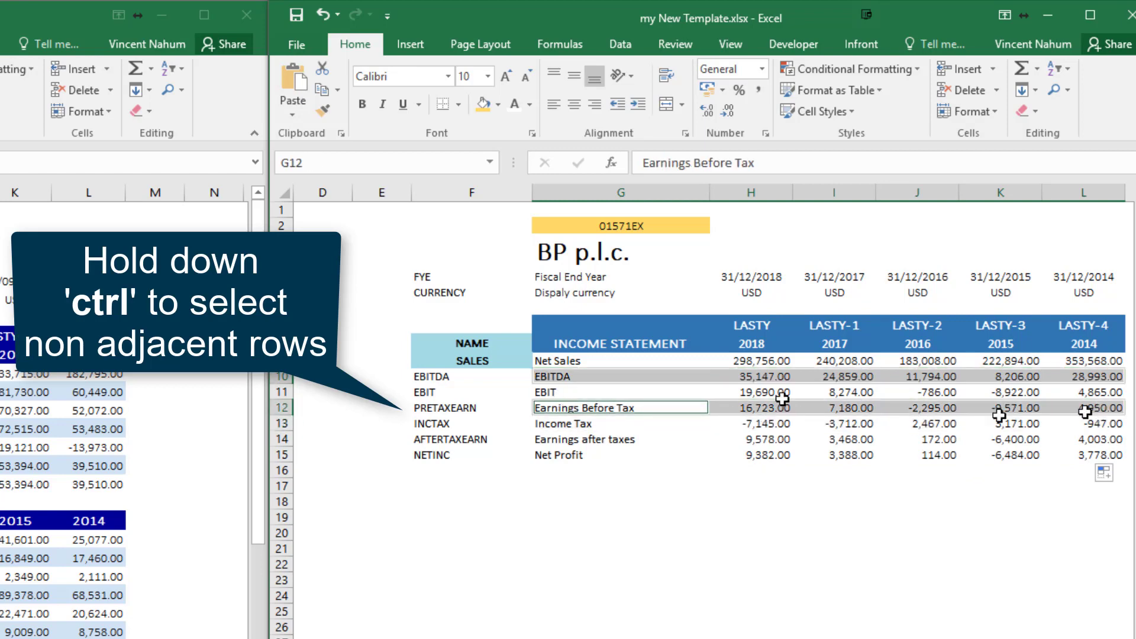
pyautogui.moveTo(535, 441); pyautogui.dragTo(1096, 441)
pyautogui.click(499, 105)
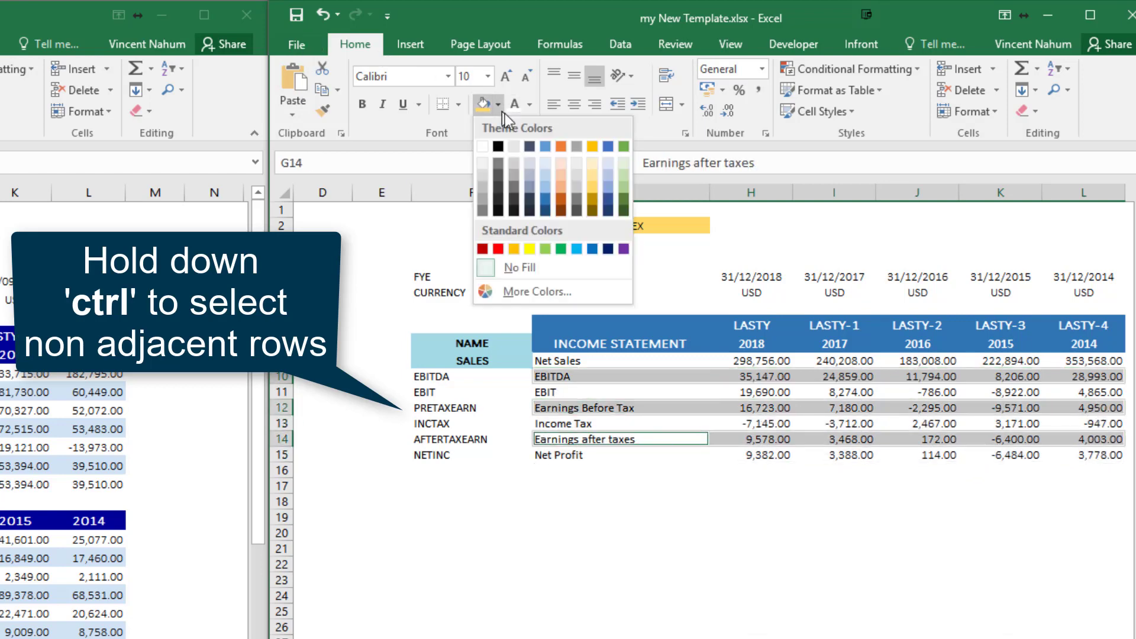
pyautogui.click(548, 176)
# Copy the Net Profit formulas in H15:L15 into columns H:L of the sections below, starting at H18, and clear them from the spacer rows.
pyautogui.click(723, 456)
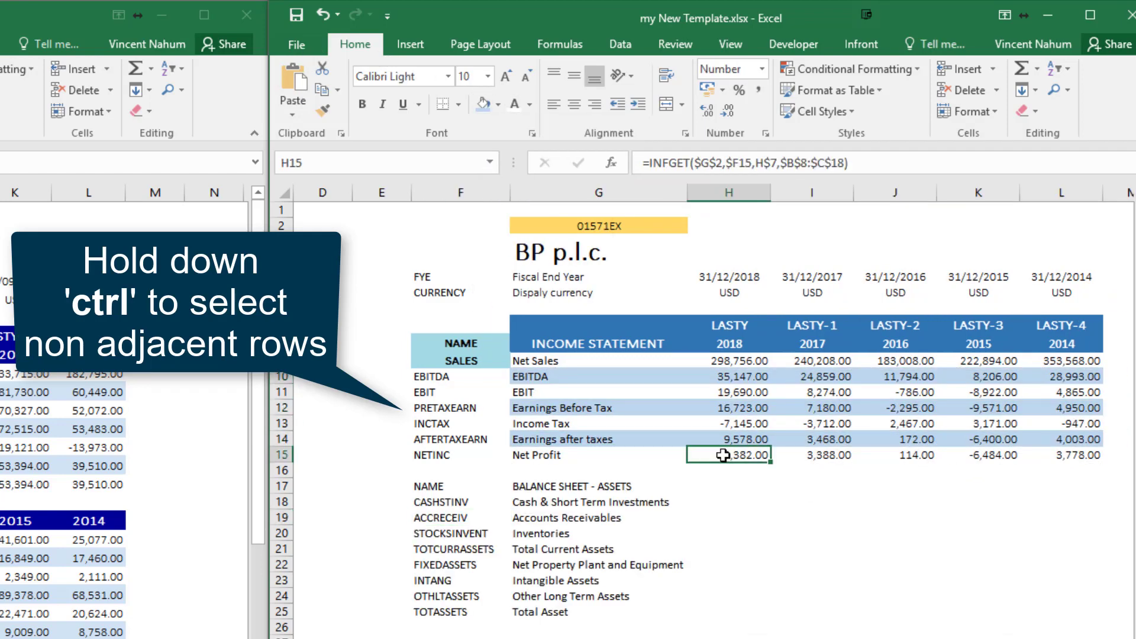
pyautogui.hotkey('ctrl', 'shift', 'Right')
pyautogui.hotkey('ctrl', 'c')
pyautogui.moveTo(724, 501); pyautogui.dragTo(1113, 638)
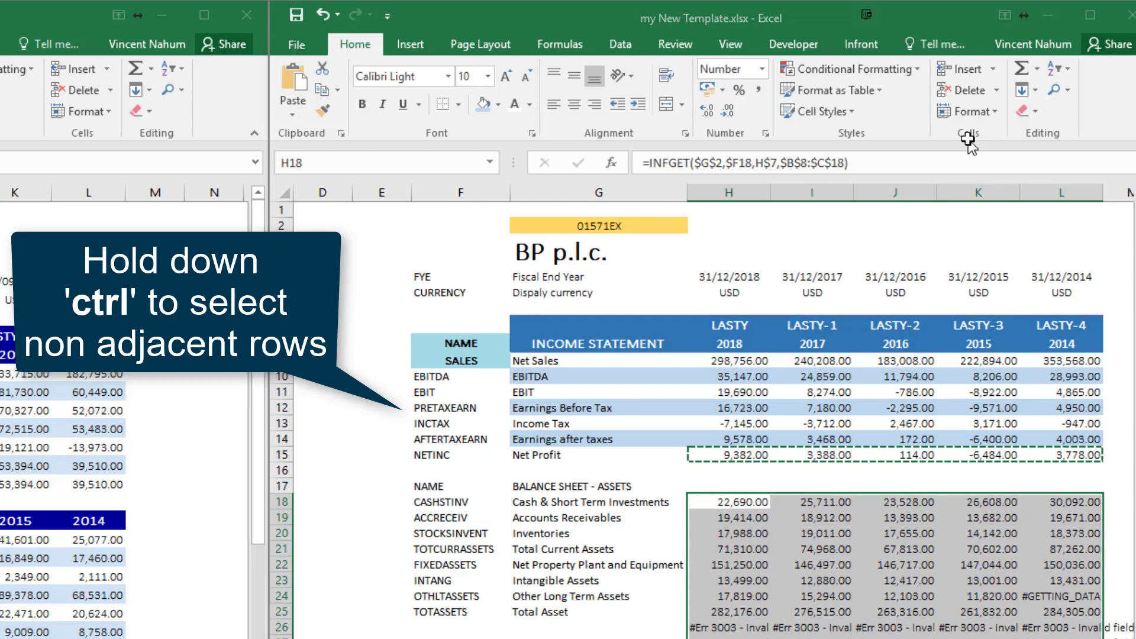
pyautogui.moveTo(728, 273); pyautogui.dragTo(1064, 289)
pyautogui.moveTo(747, 571); pyautogui.dragTo(1065, 587)
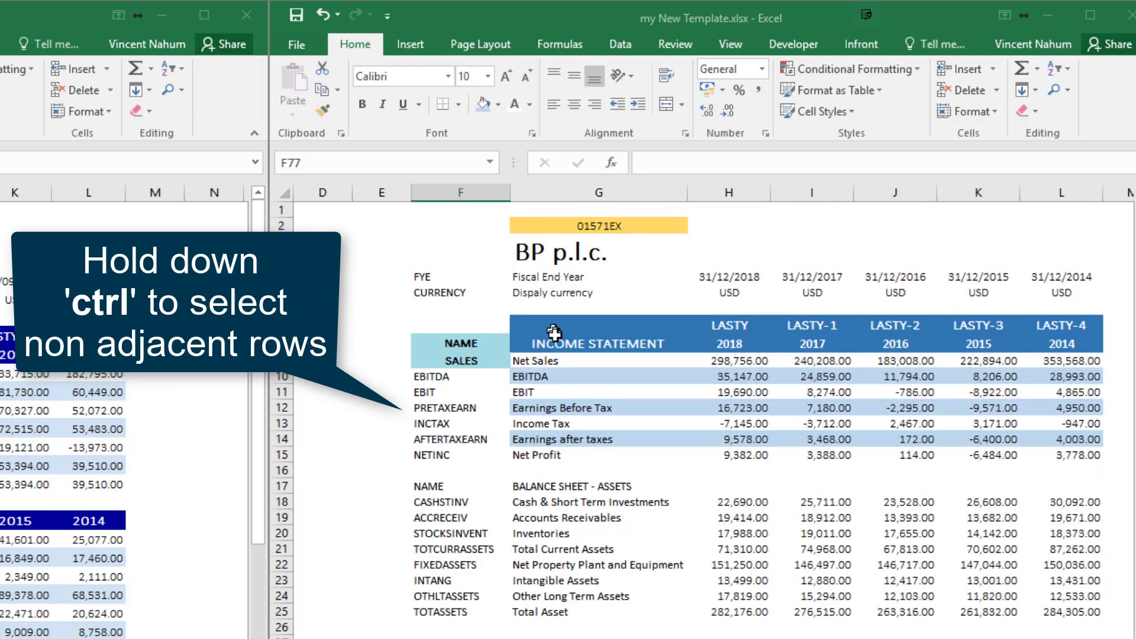
# Apply the INCOME STATEMENT heading row's format to the other section heading rows, such as BALANCE SHEET - ASSETS and CASH FLOW.
pyautogui.click(555, 334)
pyautogui.keyDown('ctrl'); pyautogui.click(571, 485); pyautogui.keyUp('ctrl')
pyautogui.scroll(-8, 650, 415)
pyautogui.keyDown('ctrl'); pyautogui.click(599, 433); pyautogui.keyUp('ctrl')
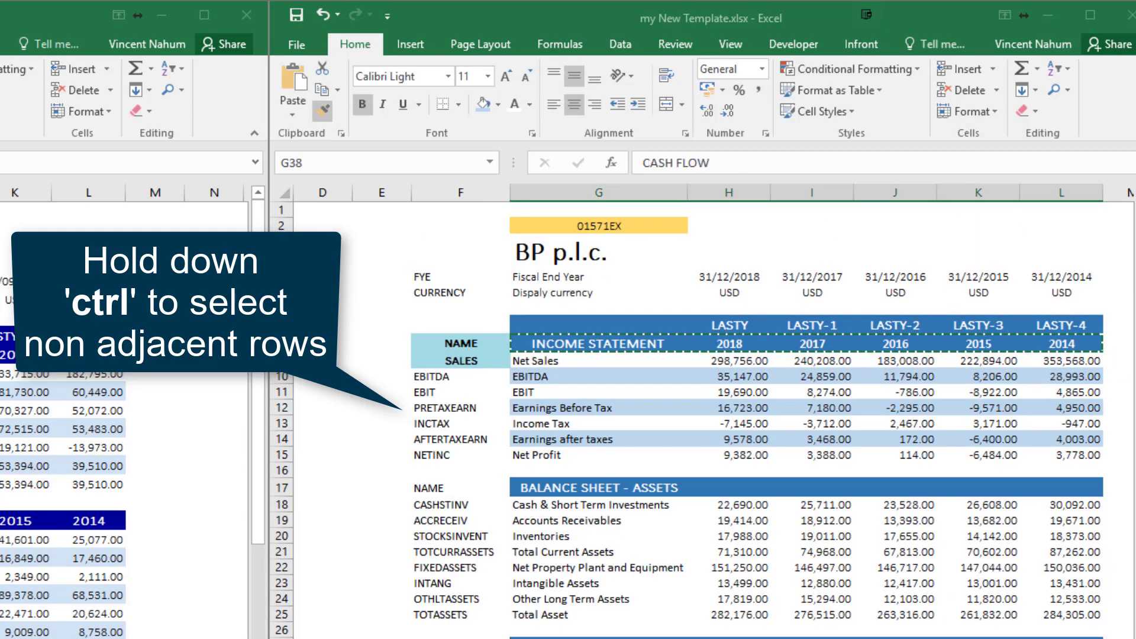
pyautogui.click(599, 593)
pyautogui.scroll(-4, 650, 414)
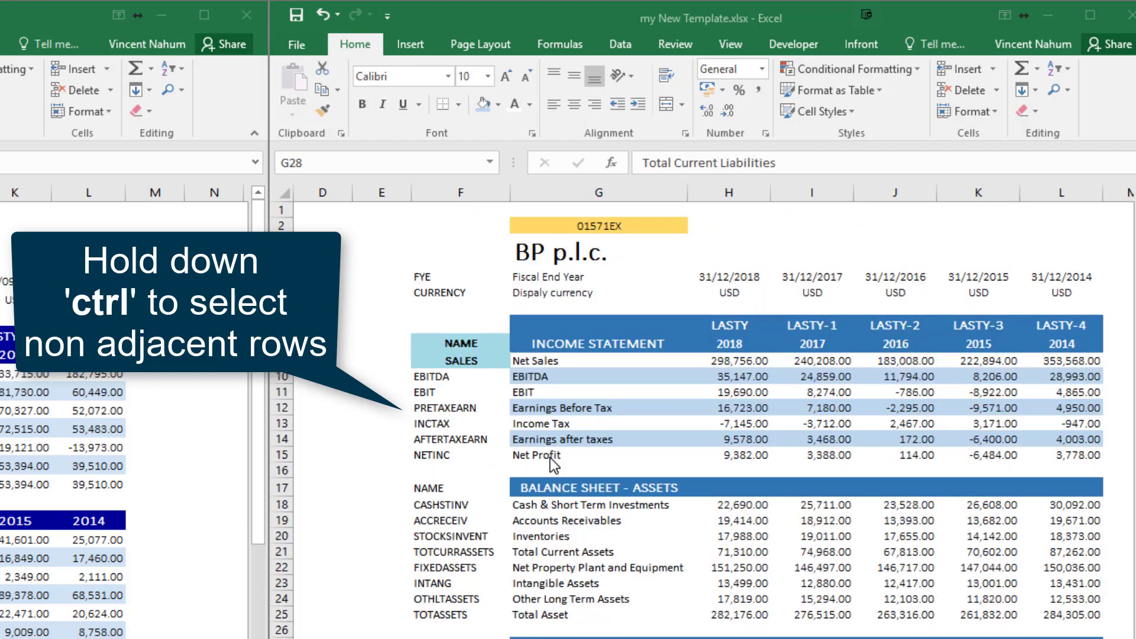
# Shade alternate rows of G:L light blue in the balance sheet, cash flow, metrics and ratios sections.
pyautogui.moveTo(532, 520); pyautogui.dragTo(1085, 520)
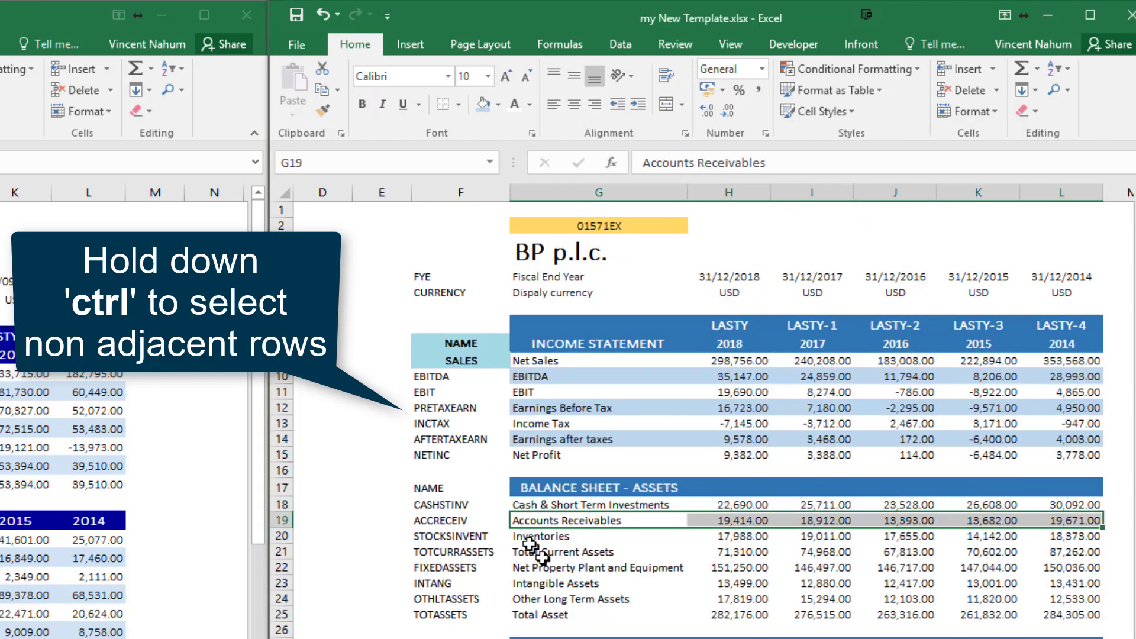
pyautogui.moveTo(533, 551); pyautogui.dragTo(1086, 552)
pyautogui.moveTo(532, 583); pyautogui.dragTo(1085, 583)
pyautogui.moveTo(532, 615); pyautogui.dragTo(1085, 614)
pyautogui.scroll(-11, 651, 414)
pyautogui.moveTo(532, 291); pyautogui.dragTo(1085, 291)
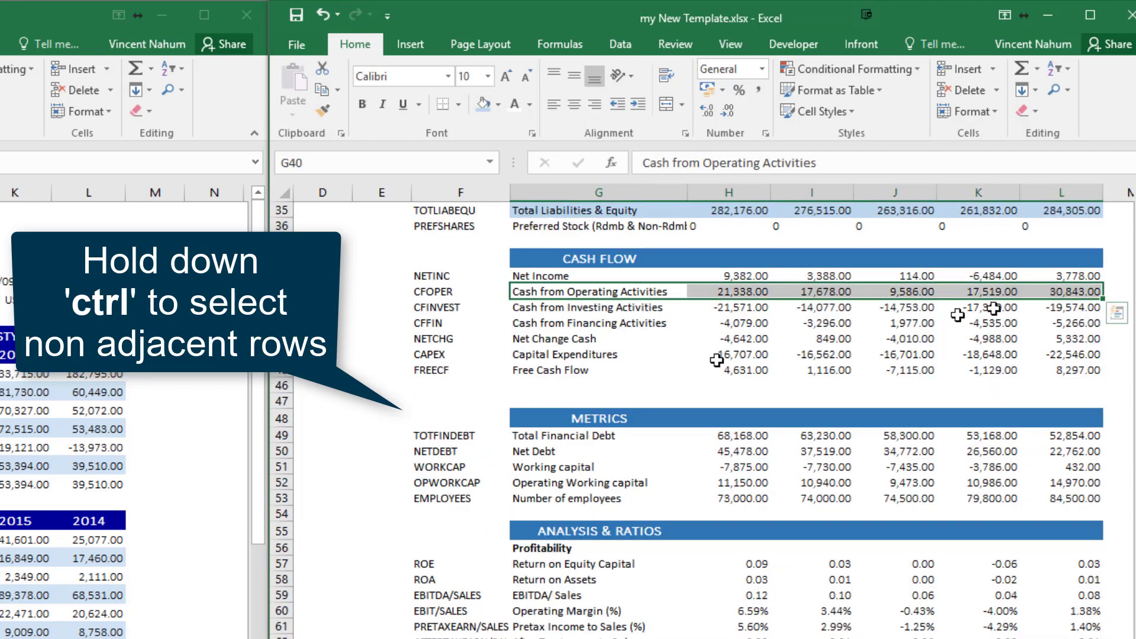
pyautogui.moveTo(532, 322); pyautogui.dragTo(1085, 322)
pyautogui.moveTo(532, 354); pyautogui.dragTo(1086, 354)
pyautogui.moveTo(533, 451); pyautogui.dragTo(1086, 450)
pyautogui.moveTo(532, 482); pyautogui.dragTo(1086, 482)
pyautogui.moveTo(532, 580); pyautogui.dragTo(1086, 579)
pyautogui.moveTo(533, 610); pyautogui.dragTo(1086, 610)
pyautogui.moveTo(532, 637); pyautogui.dragTo(1086, 638)
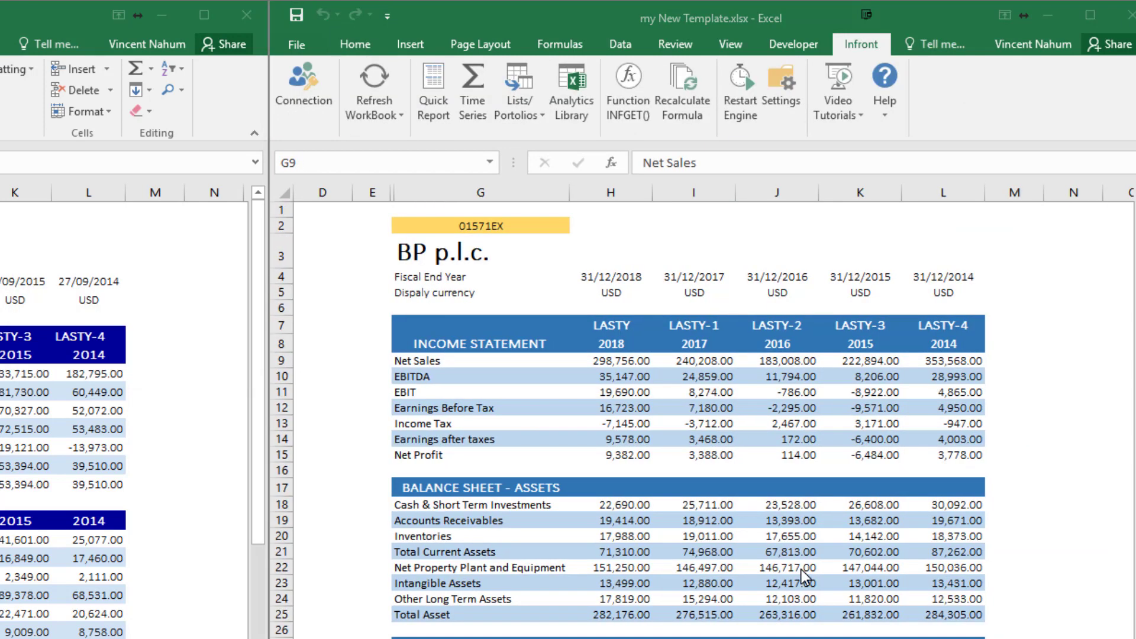
# Test the template with another company by entering LSE:VOD as the company code in G2.
pyautogui.click(479, 225)
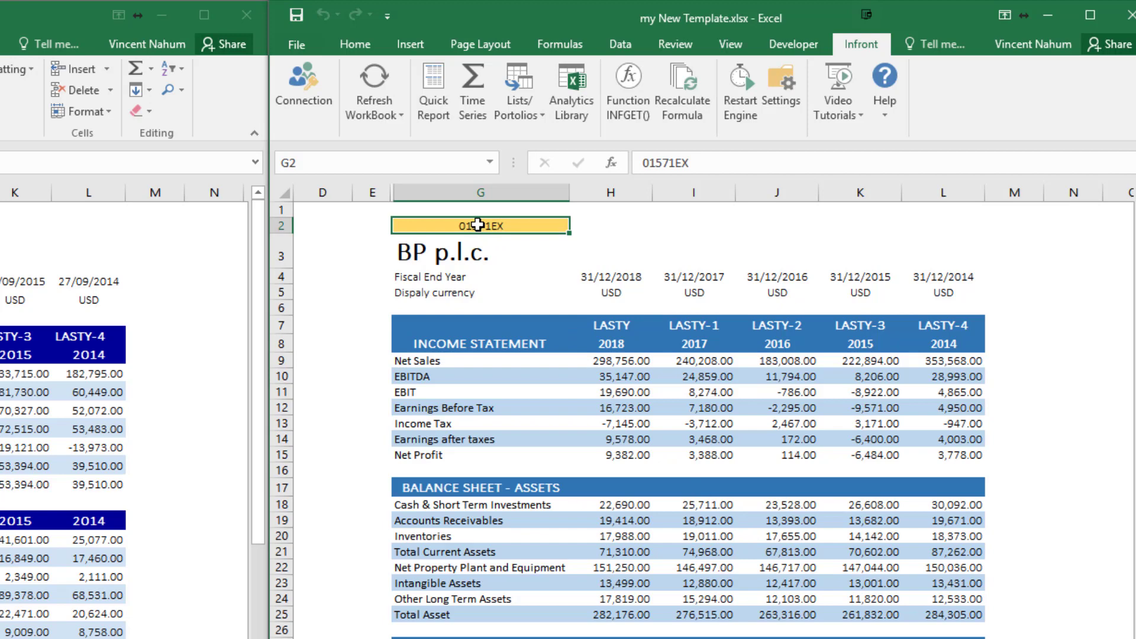
pyautogui.write('LSE:VOD')
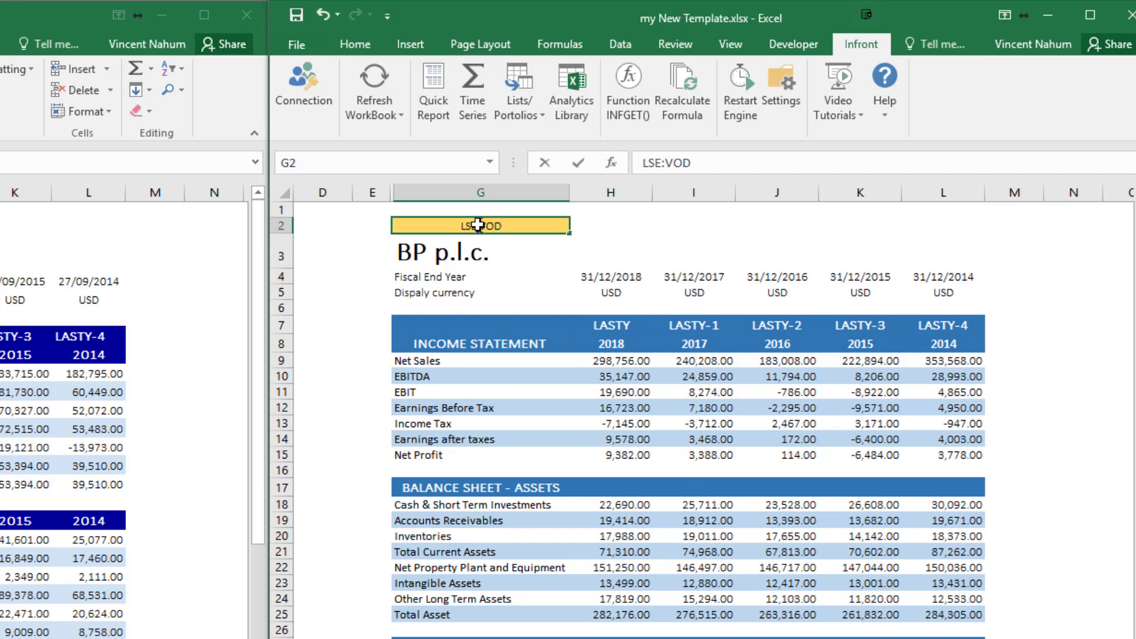
pyautogui.press('Return')
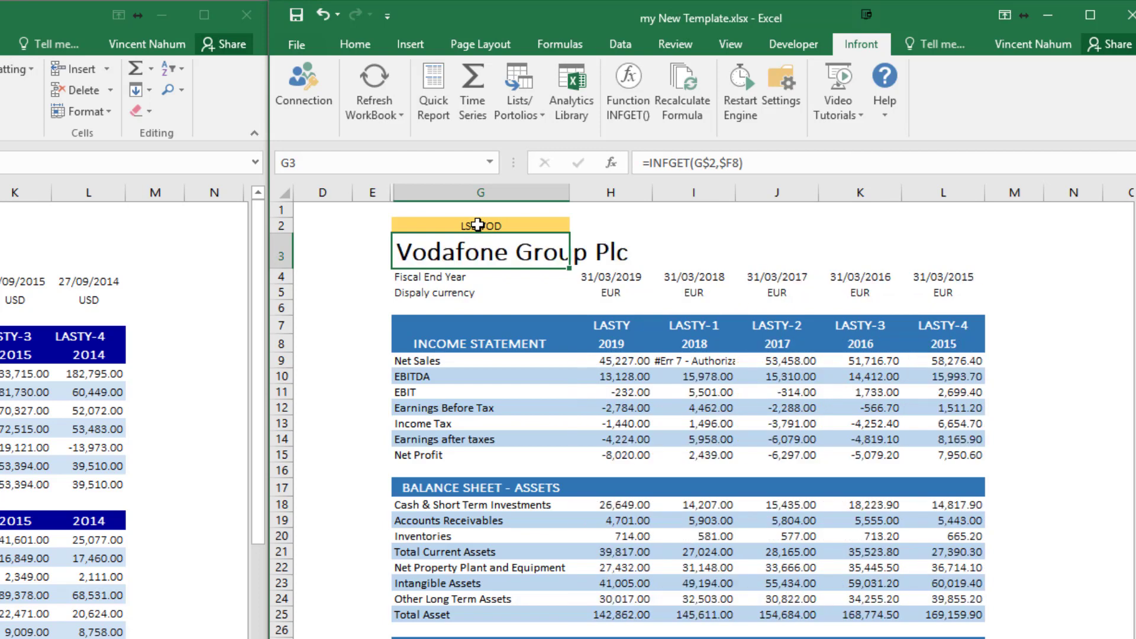
# Enter PEUGEOT in G2 and resolve it to a company code with Quick LookUp, choosing Peugeot SA.
pyautogui.click(477, 225)
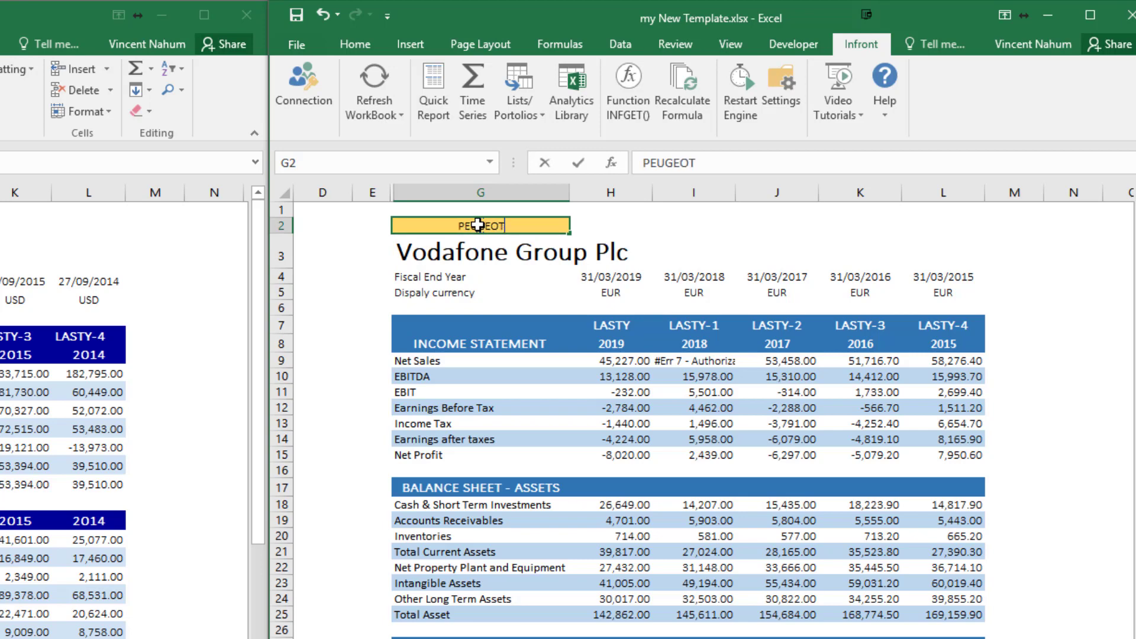
pyautogui.press('Return')
pyautogui.rightClick(477, 225)
pyautogui.click(510, 236)
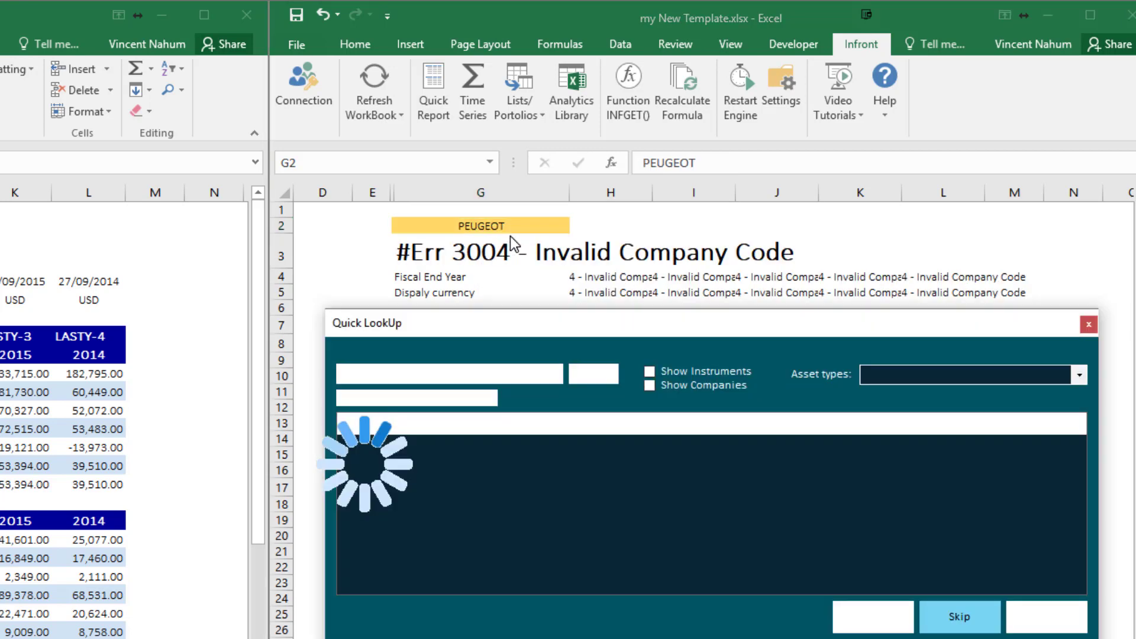
pyautogui.click(378, 440)
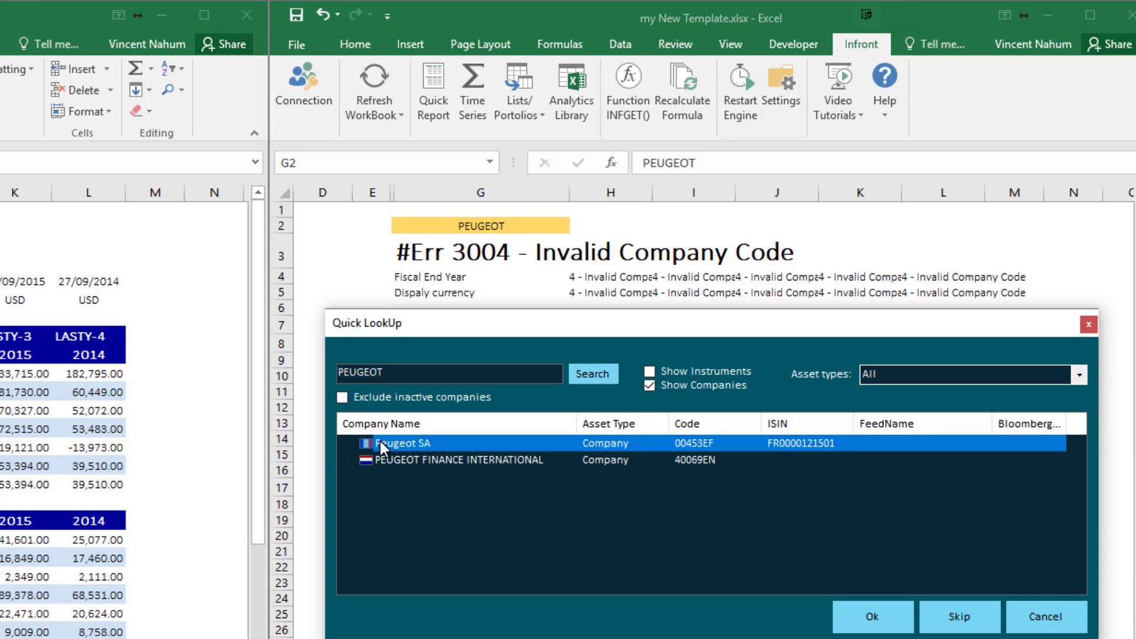
pyautogui.click(848, 622)
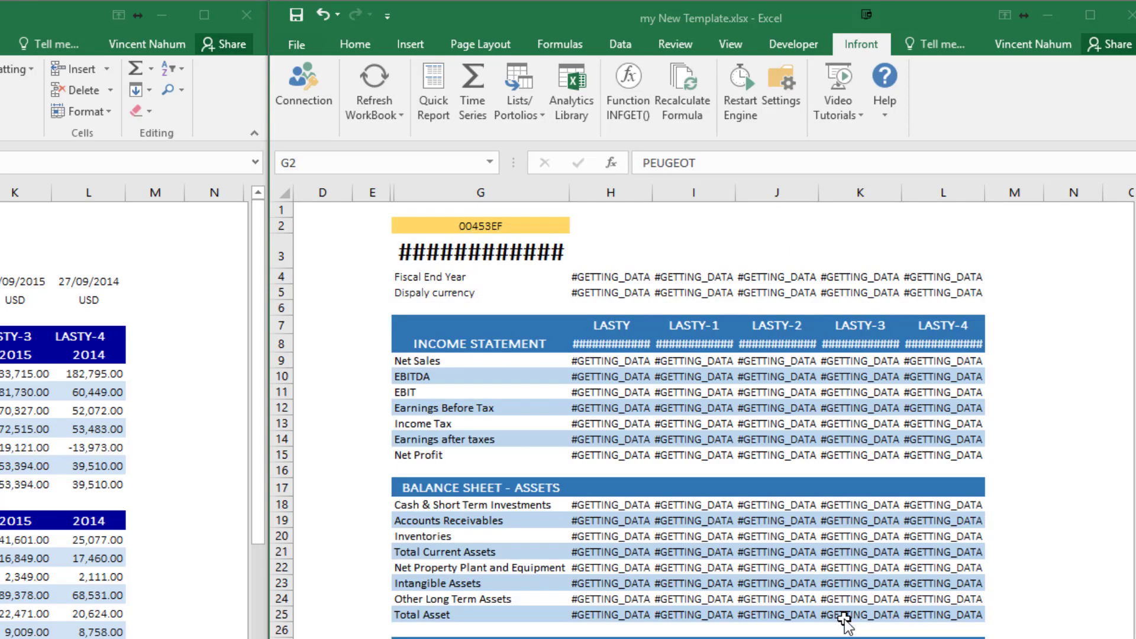